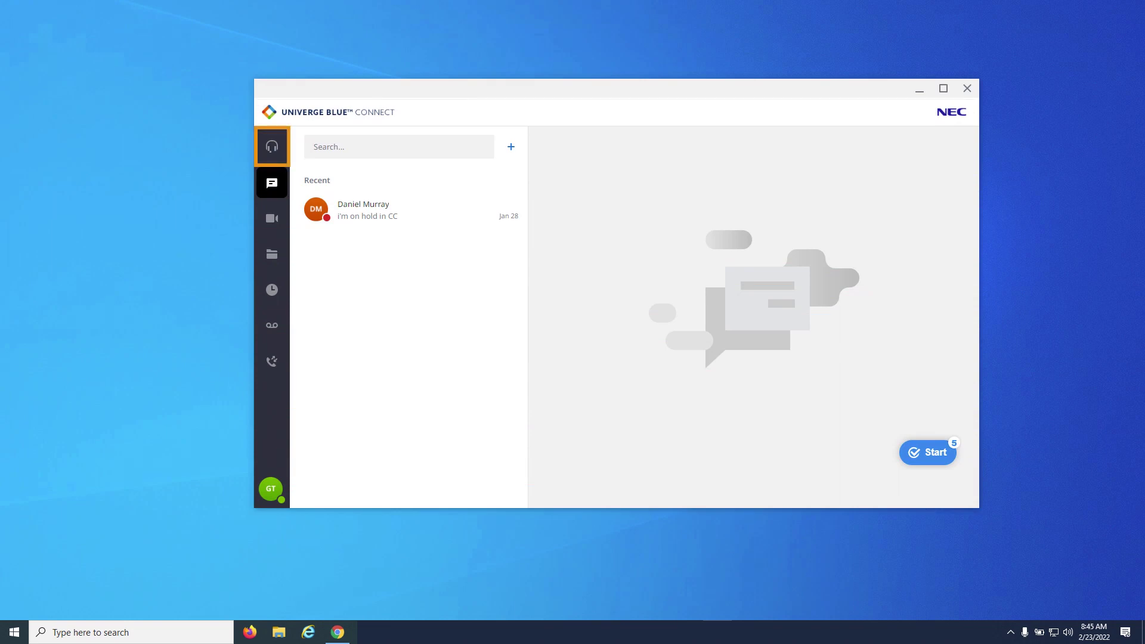
Open the contact center section and join as an agent
left_click(273, 149)
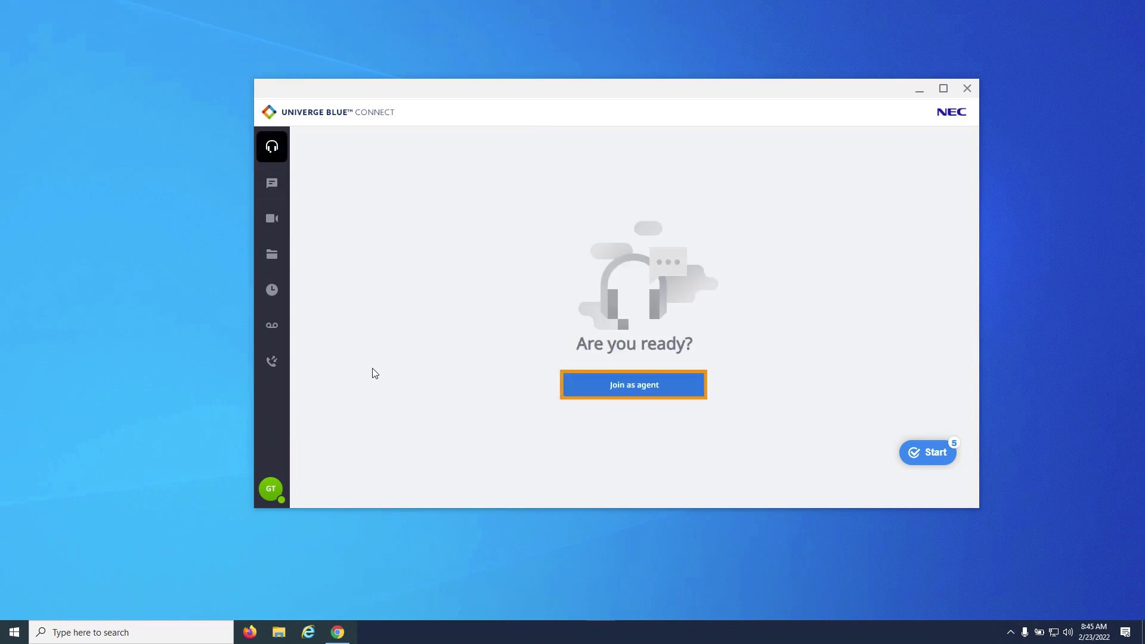
left_click(646, 392)
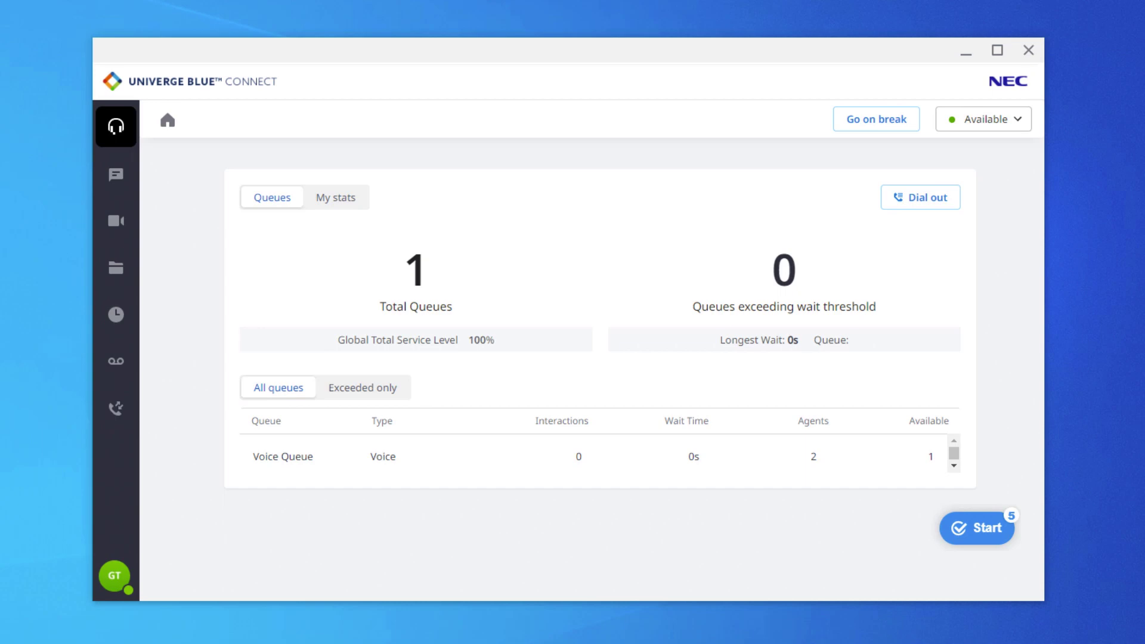
Review the queues exceeding the wait threshold and the agent's own statistics, returning to the overview of all queues
left_click(354, 389)
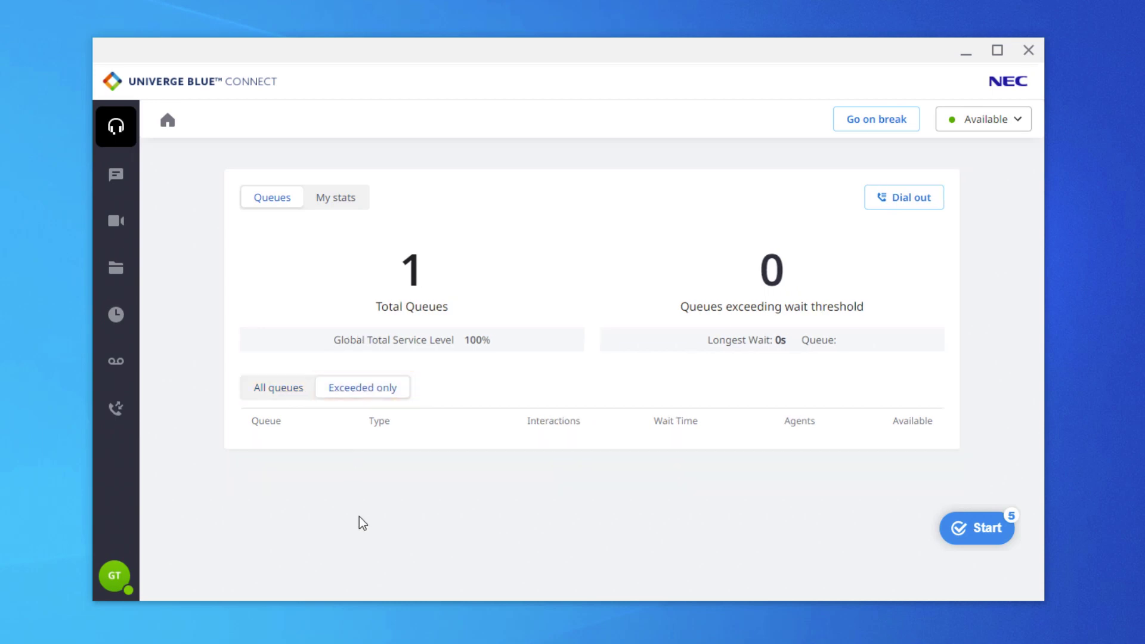
left_click(277, 395)
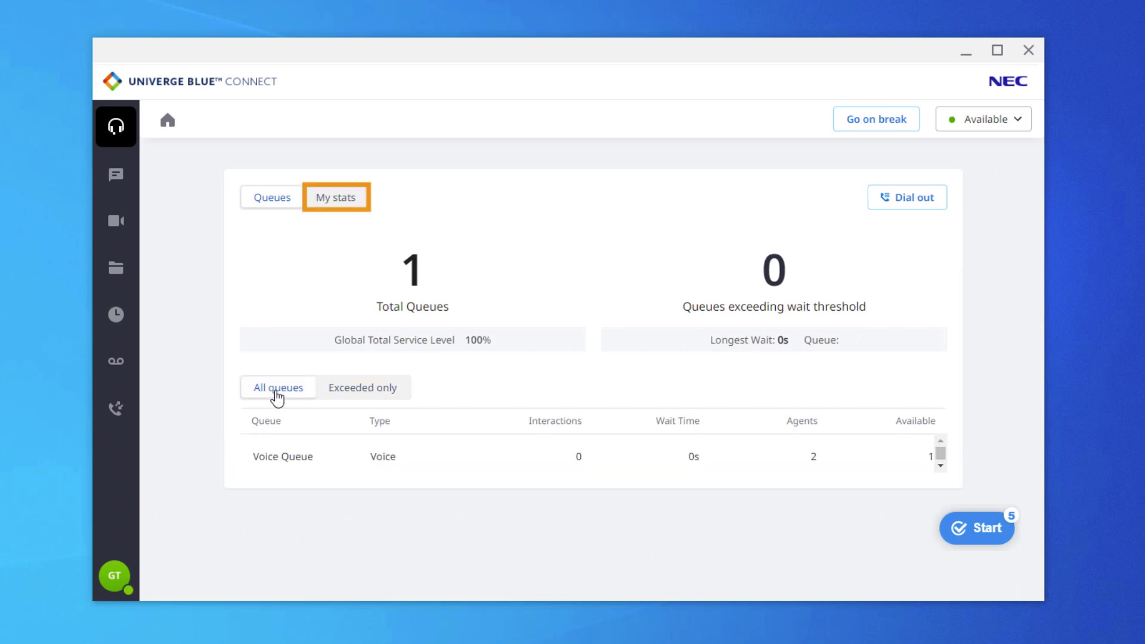
left_click(347, 207)
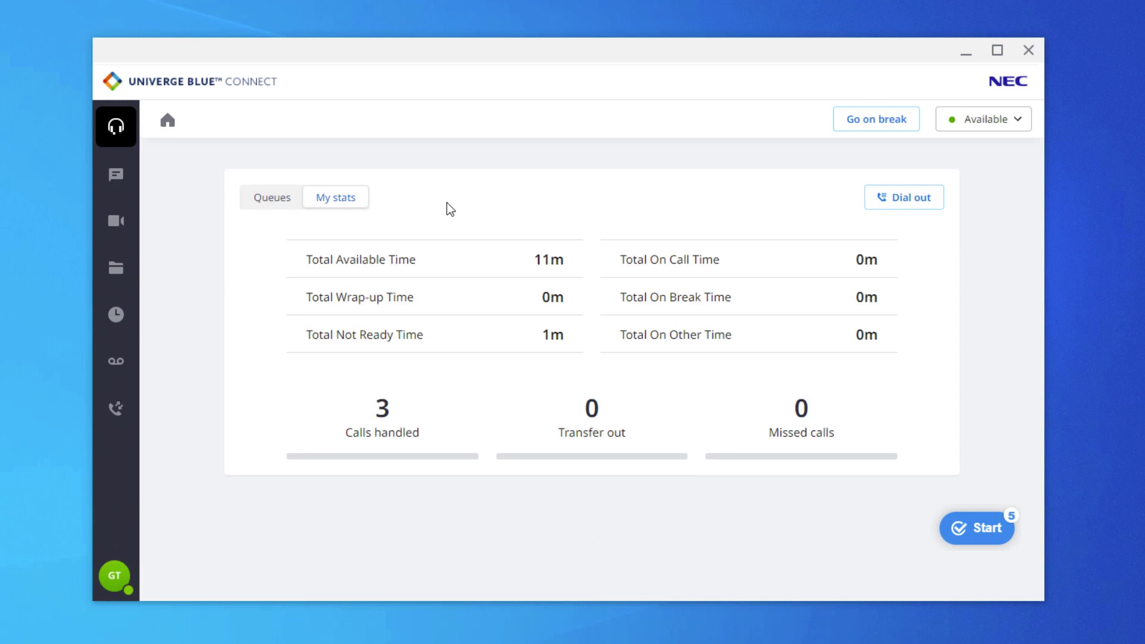
left_click(279, 205)
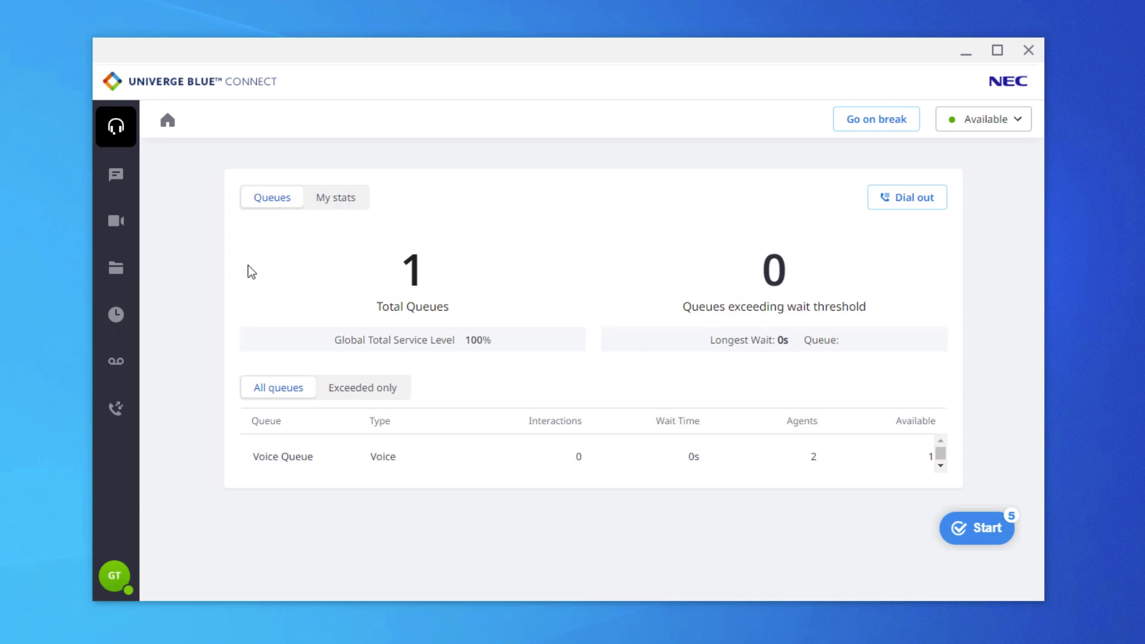
Look through the chat list and the call history, and return to the contact center dashboard
left_click(118, 177)
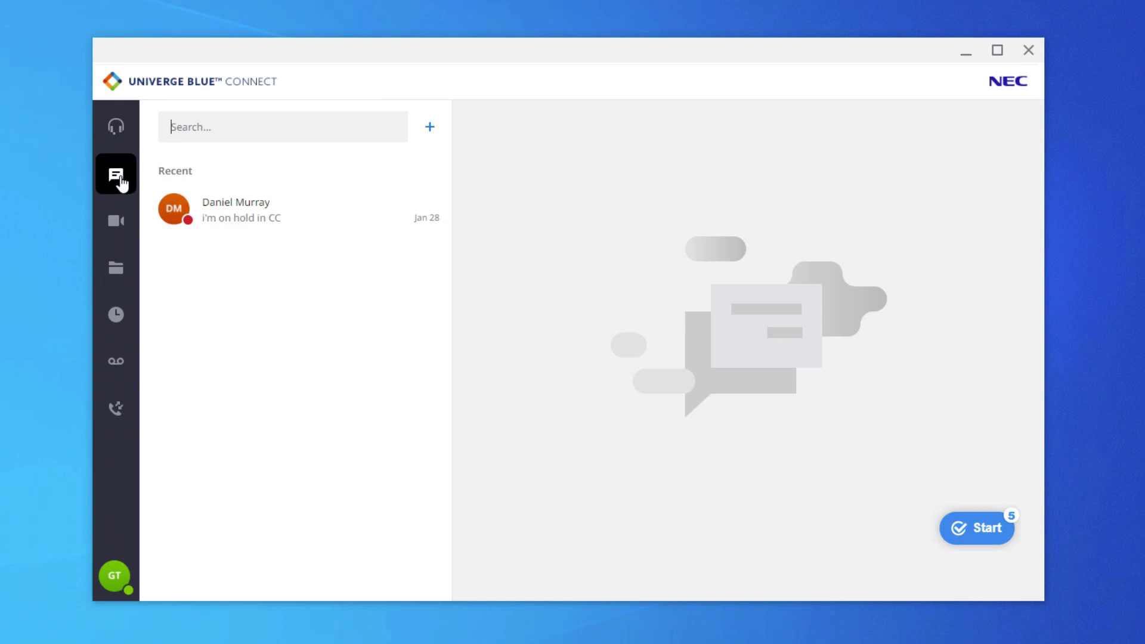
left_click(122, 322)
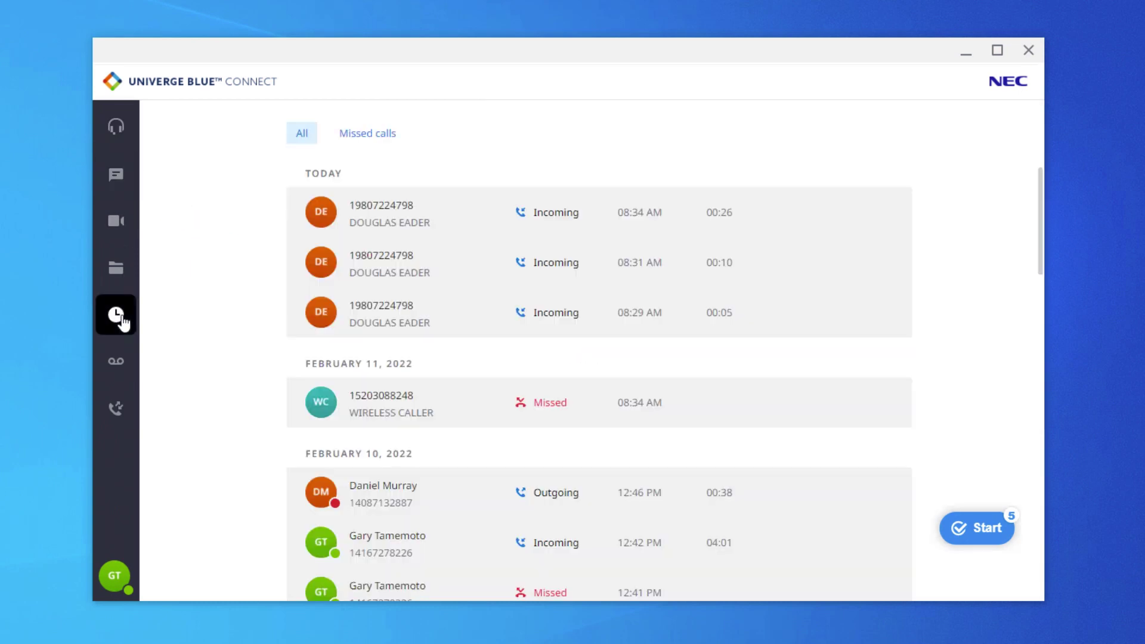
left_click(115, 141)
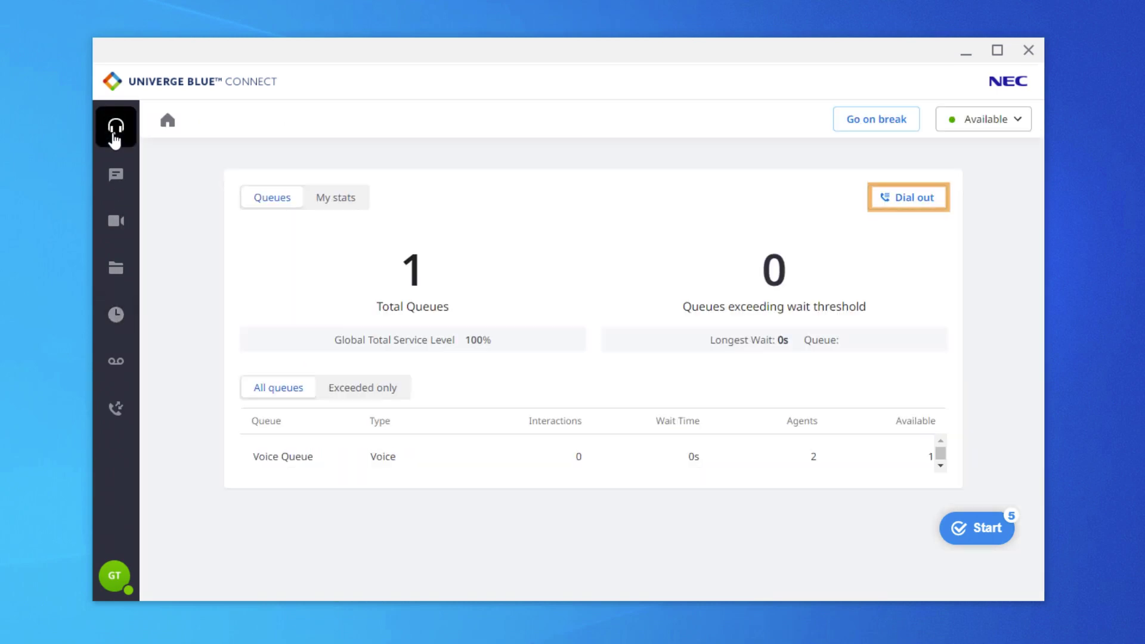
Browse the dial-out destinations for Contact Center, Agents and Company, check the available caller IDs, and cancel the dial-out
left_click(917, 201)
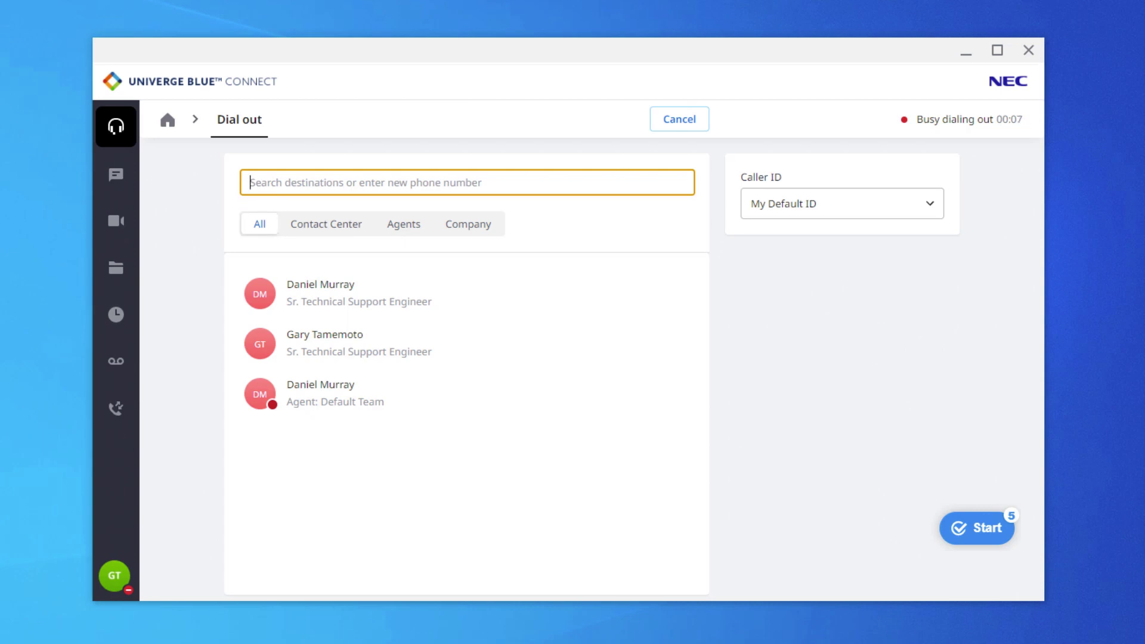
left_click(326, 224)
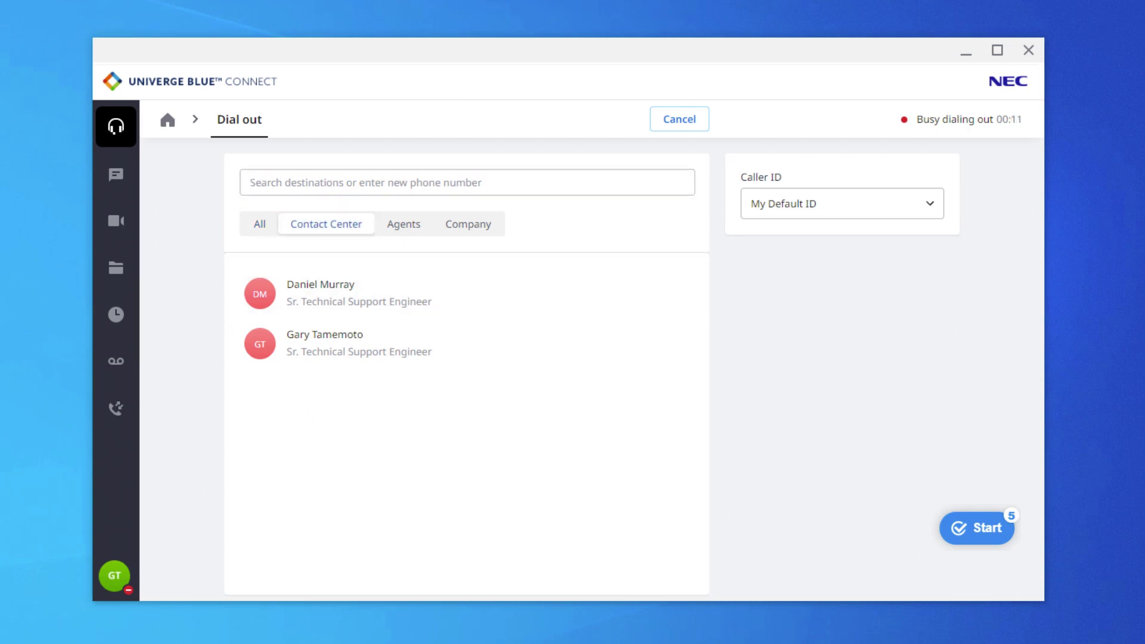
left_click(403, 224)
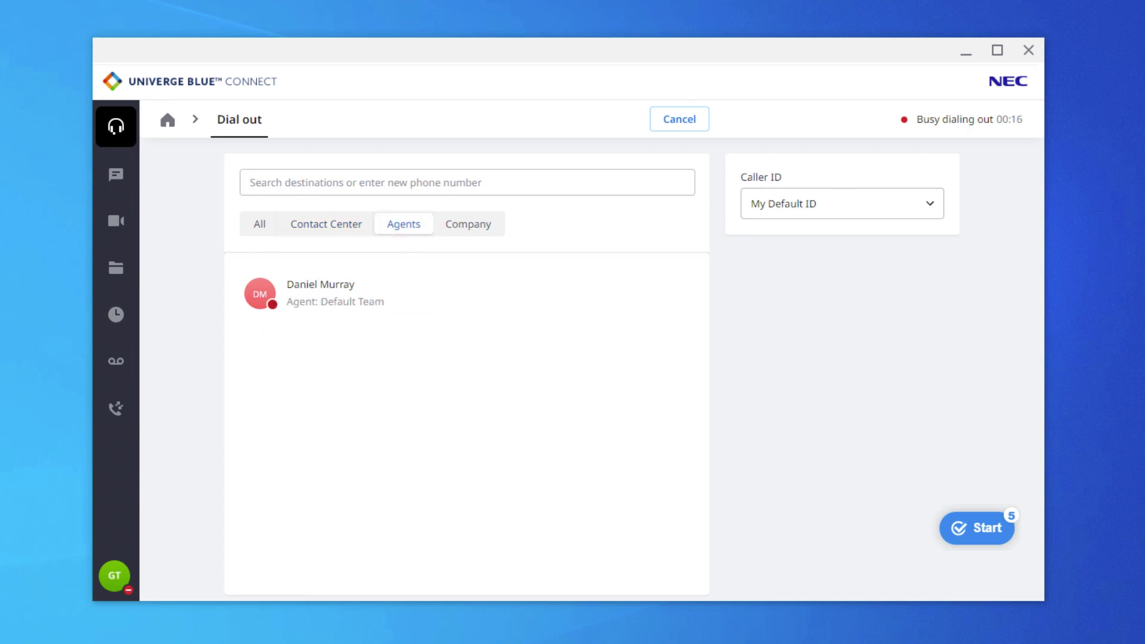
left_click(468, 224)
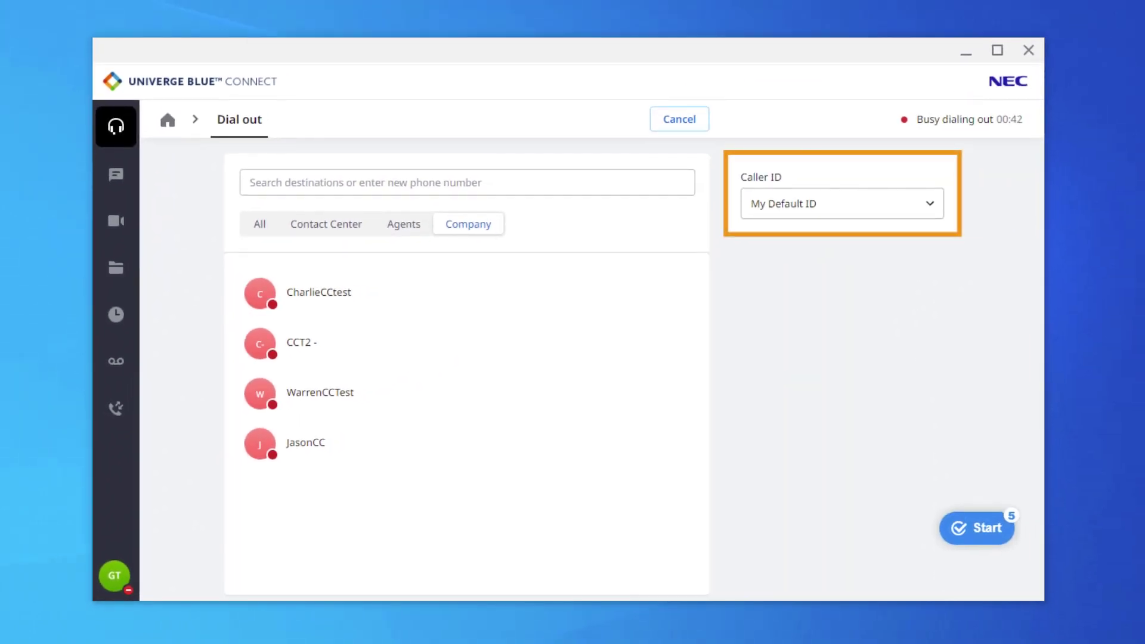
left_click(842, 203)
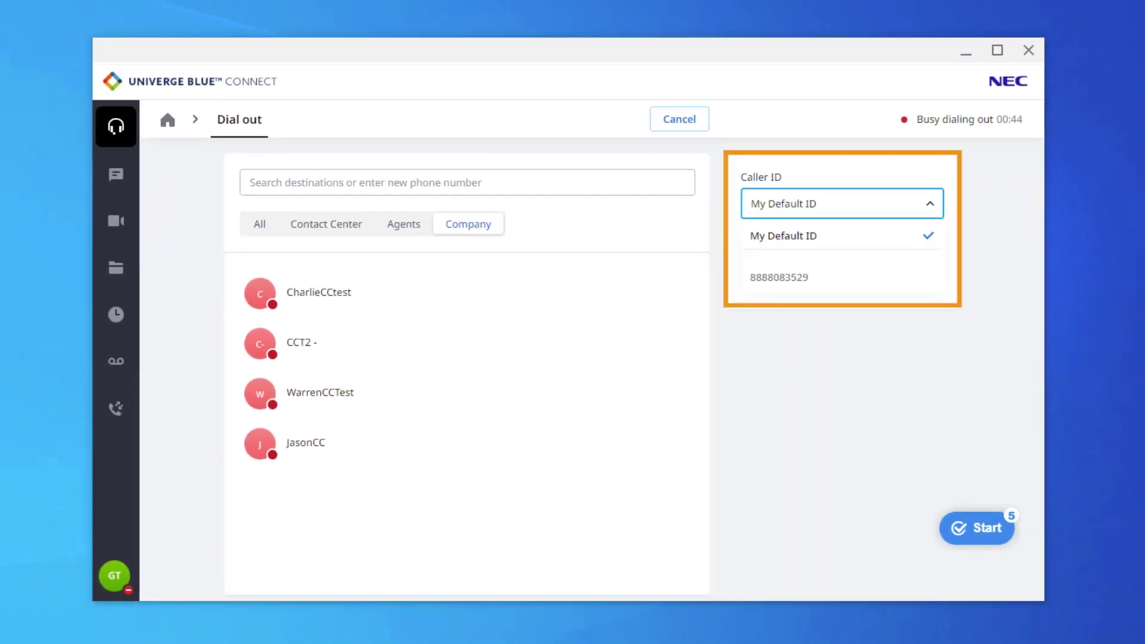
key("Escape")
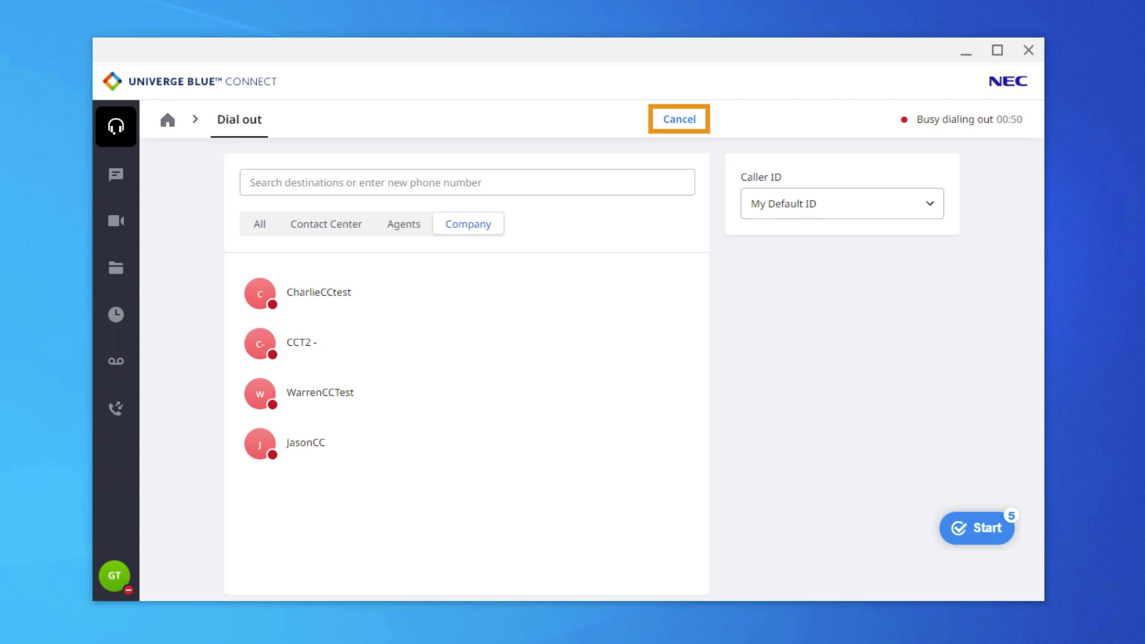
left_click(679, 119)
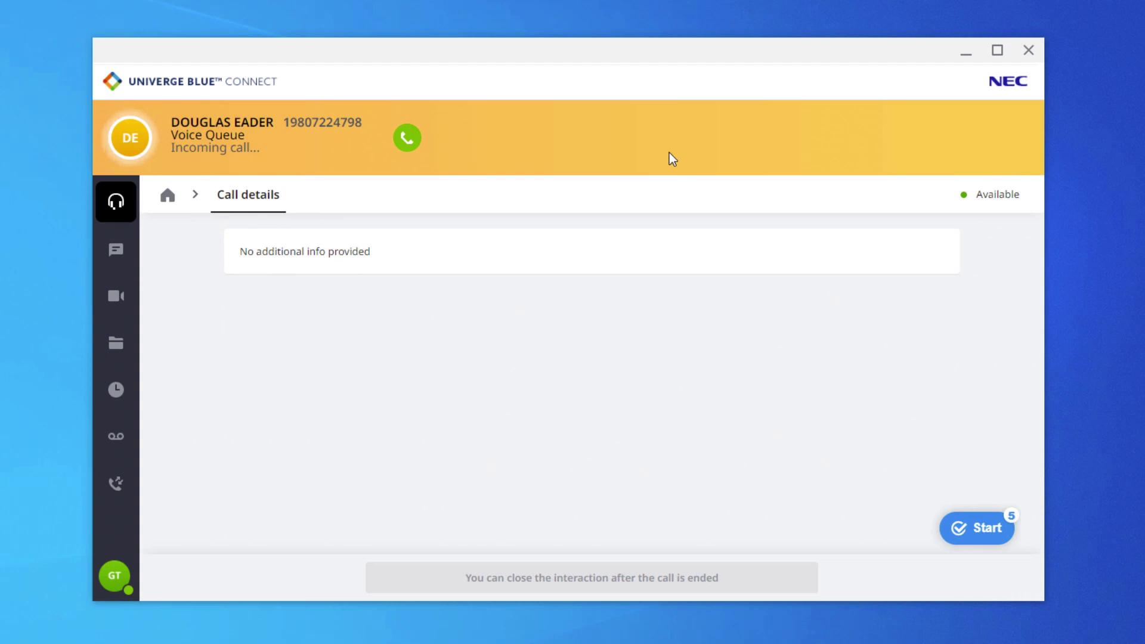
Answer the incoming Voice Queue call, check its call details, and go to the contact center home page
left_click(409, 140)
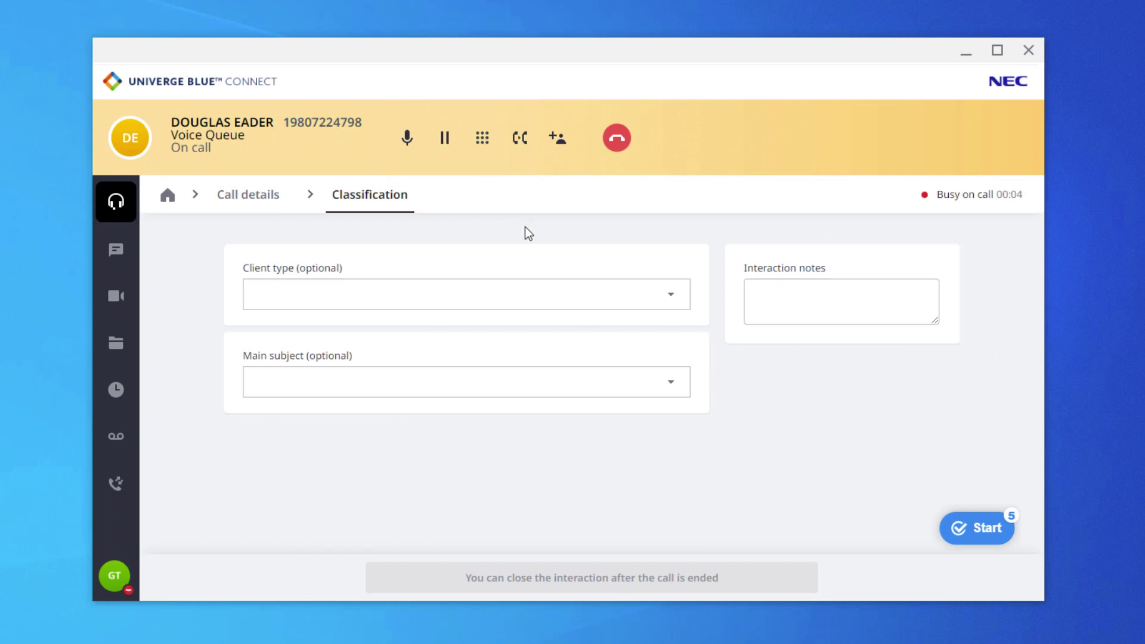
left_click(270, 203)
left_click(167, 195)
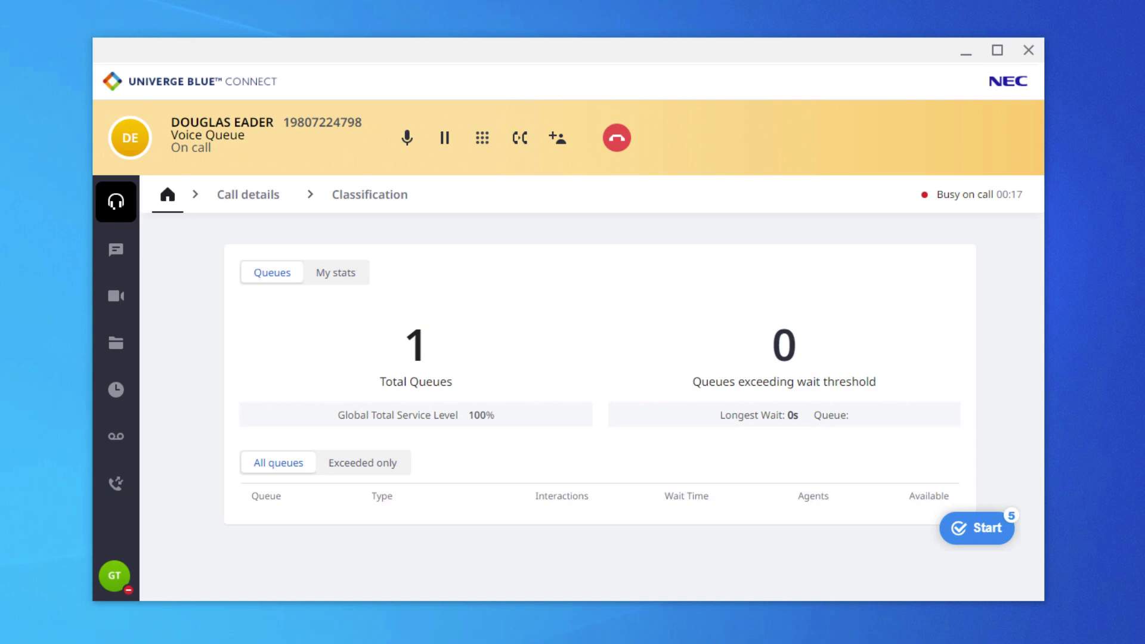
View the recent chat conversation during the active call and return to the contact center
left_click(116, 251)
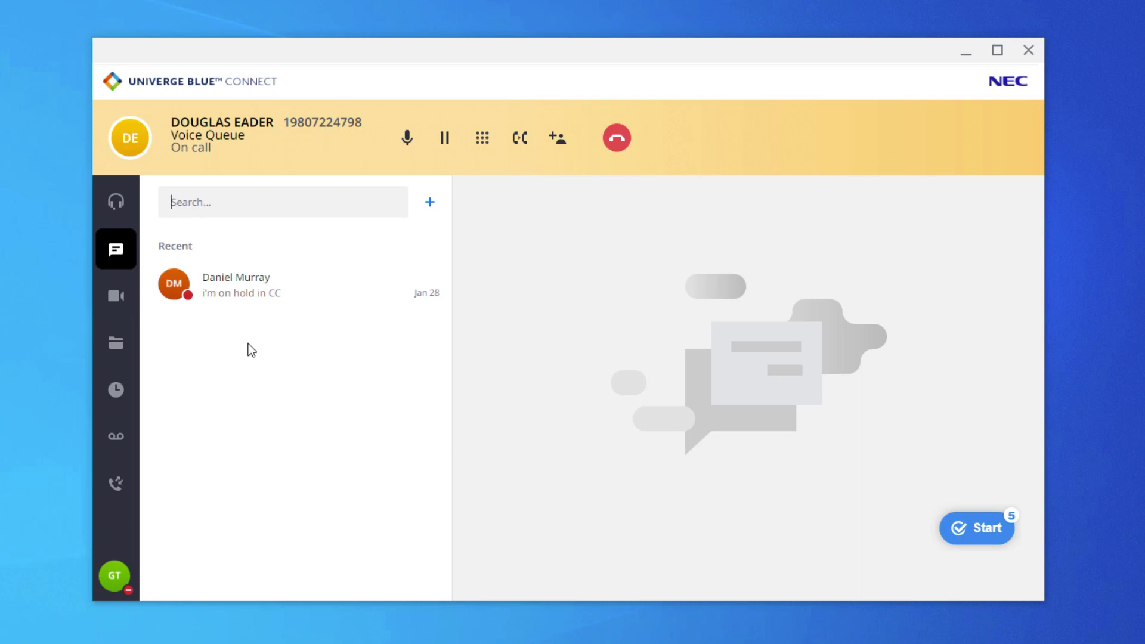
left_click(309, 300)
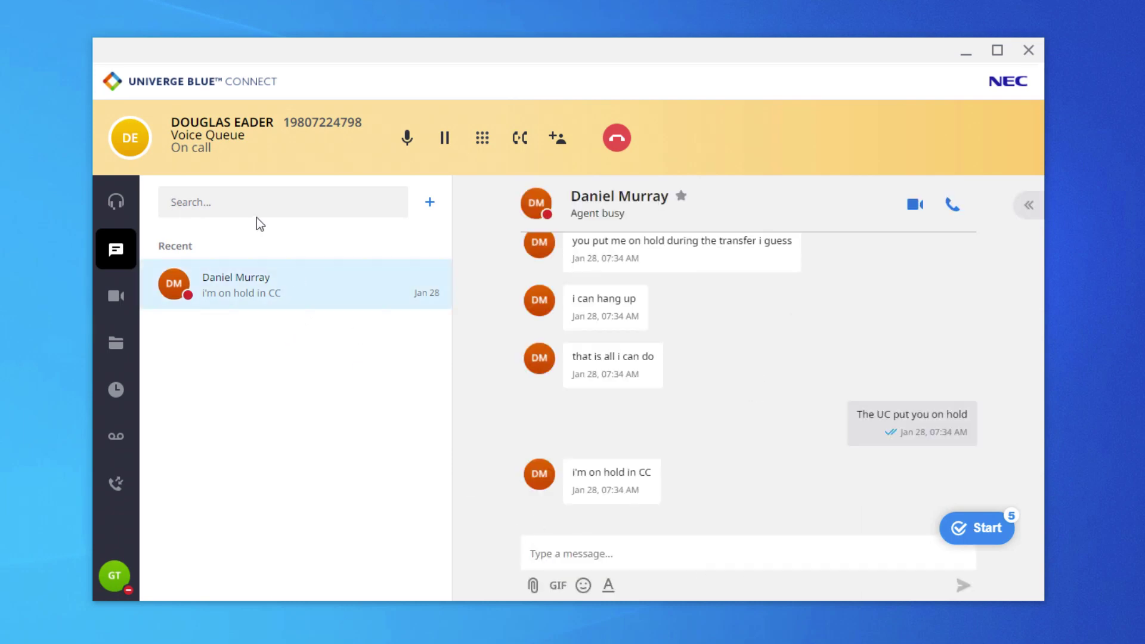
left_click(120, 209)
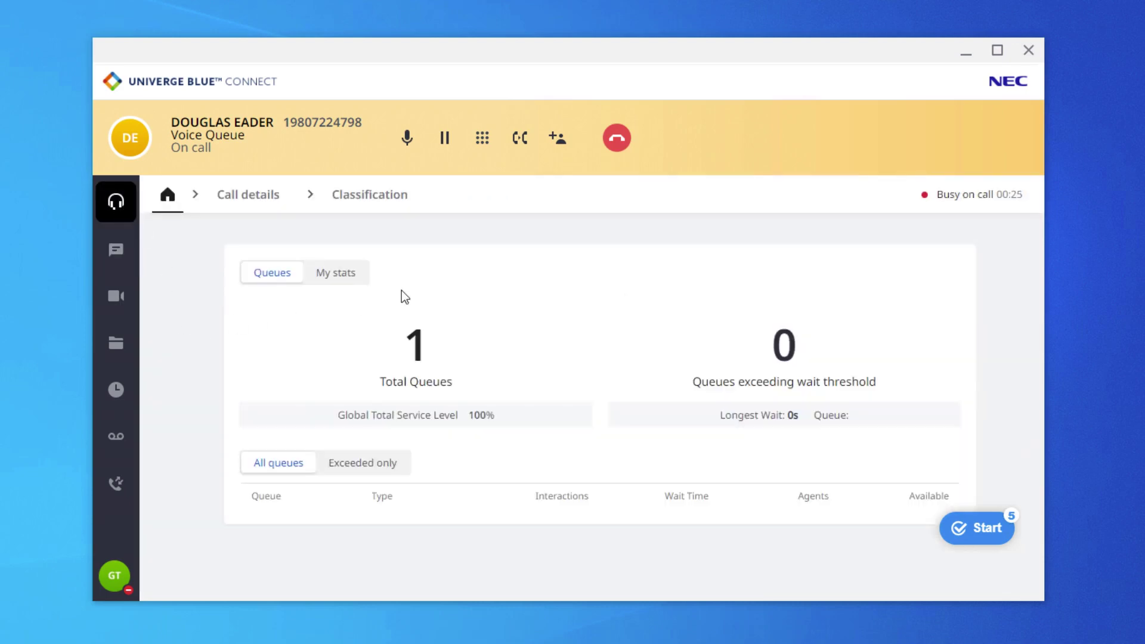
left_click(520, 138)
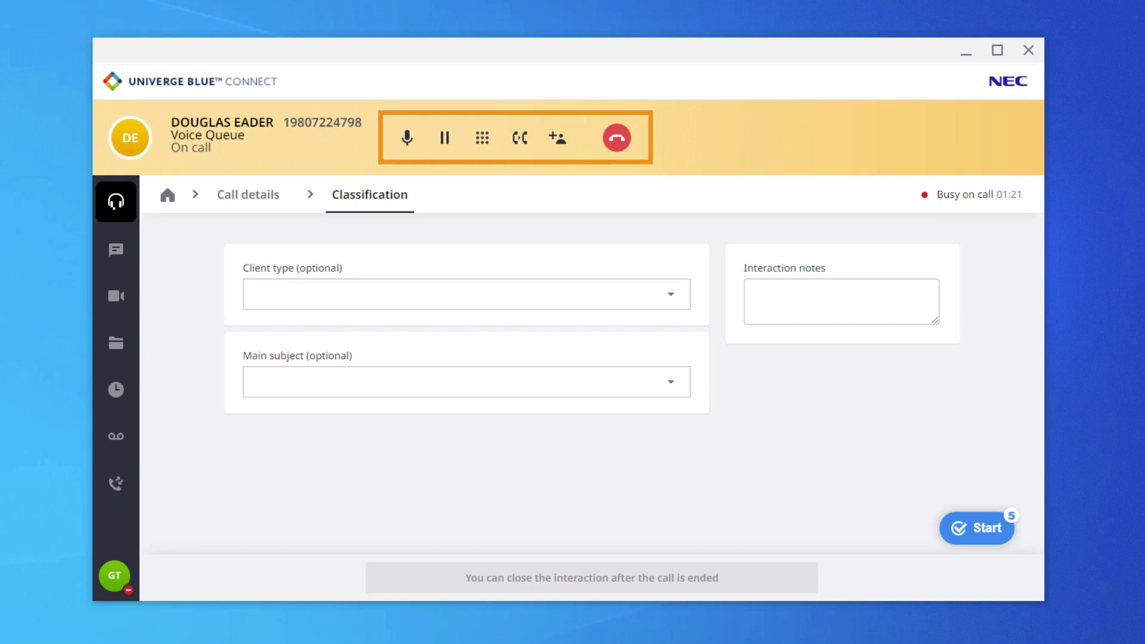
Classify the call with client type Classification Test 2, main subject Classification Subject 1 and sub-subject Classification Subject 2
left_click(465, 294)
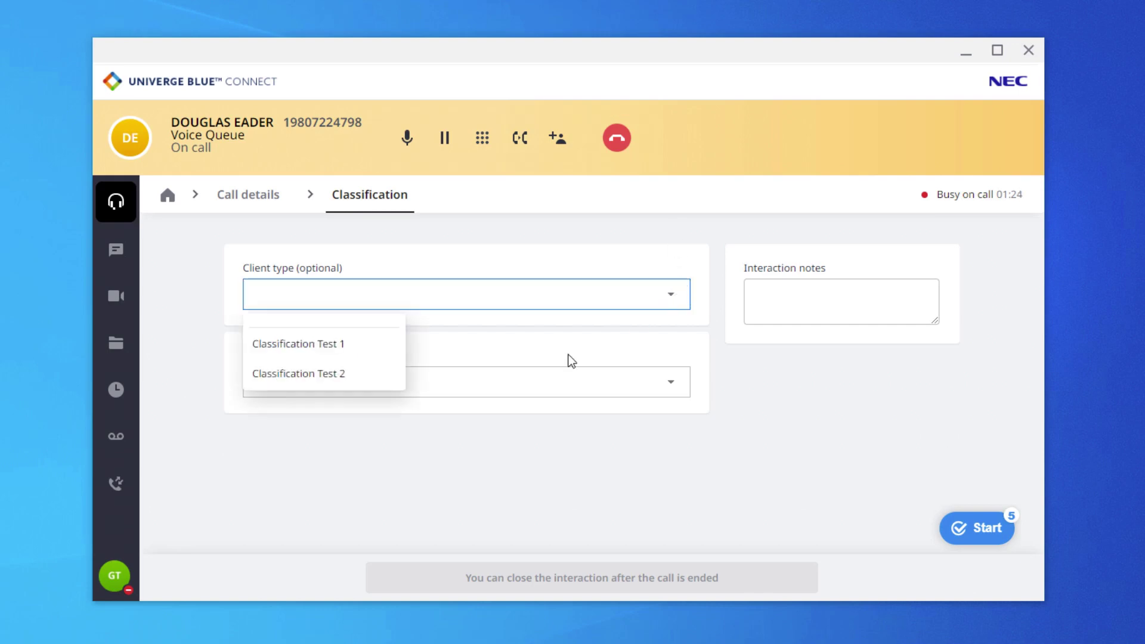
left_click(316, 374)
left_click(401, 397)
left_click(358, 426)
left_click(358, 448)
left_click(342, 498)
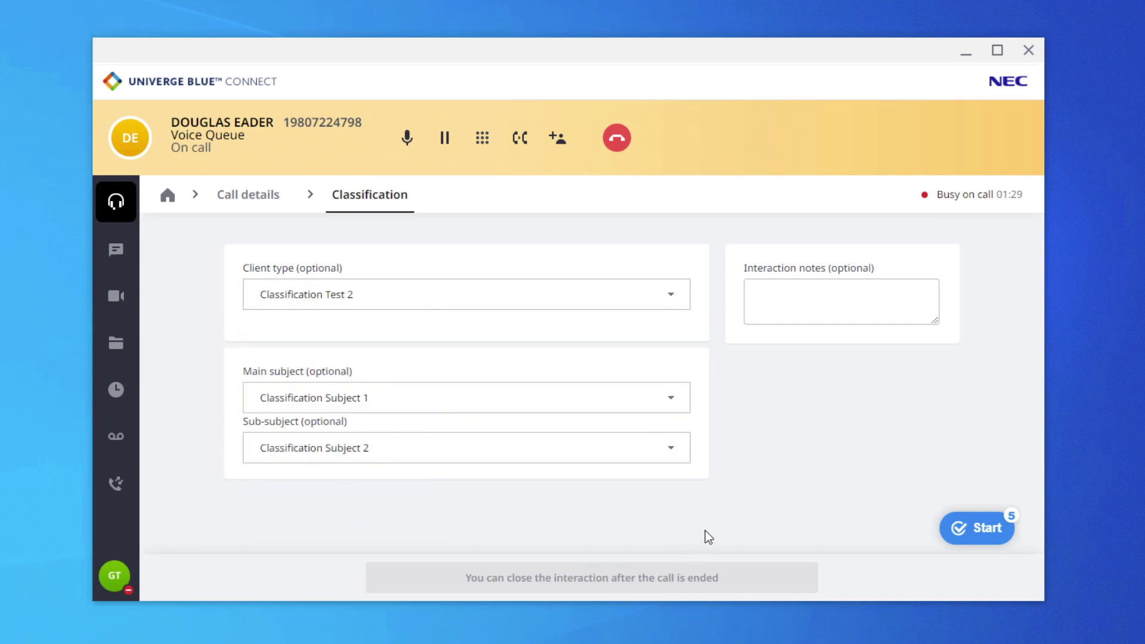
End the call, check the closing status options, and close the interaction with the agent status set to available
left_click(619, 137)
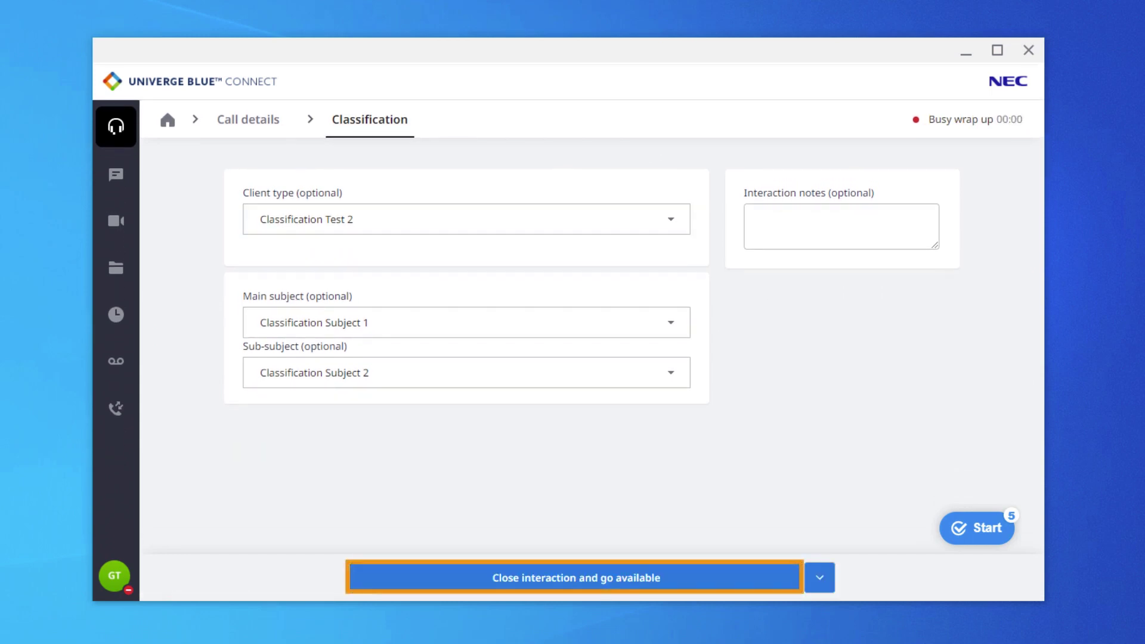
left_click(819, 577)
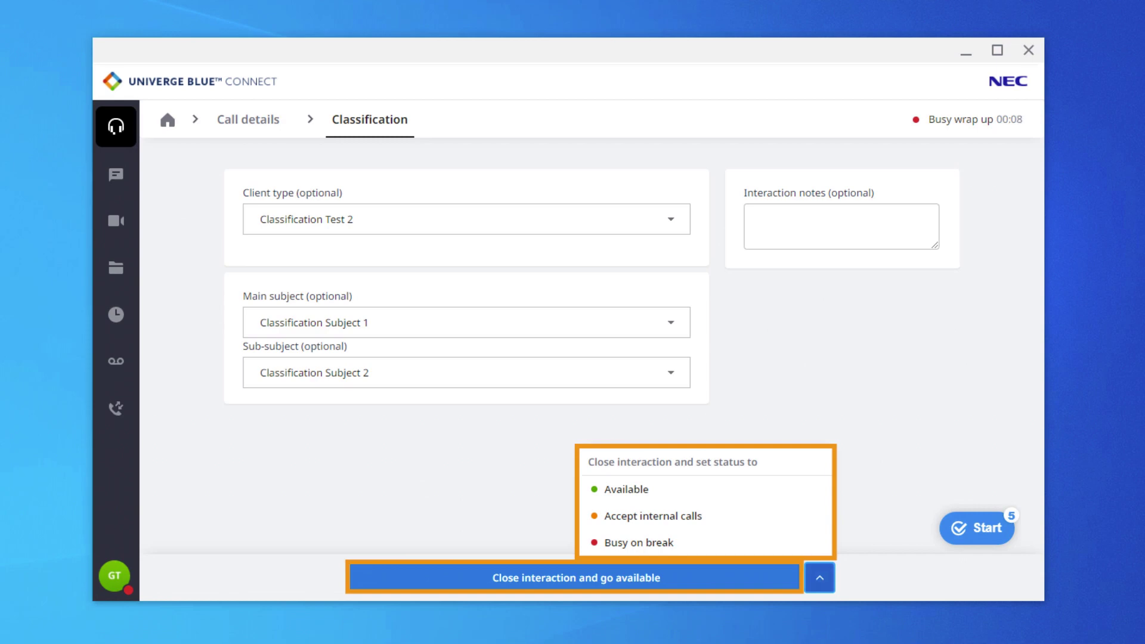
left_click(882, 491)
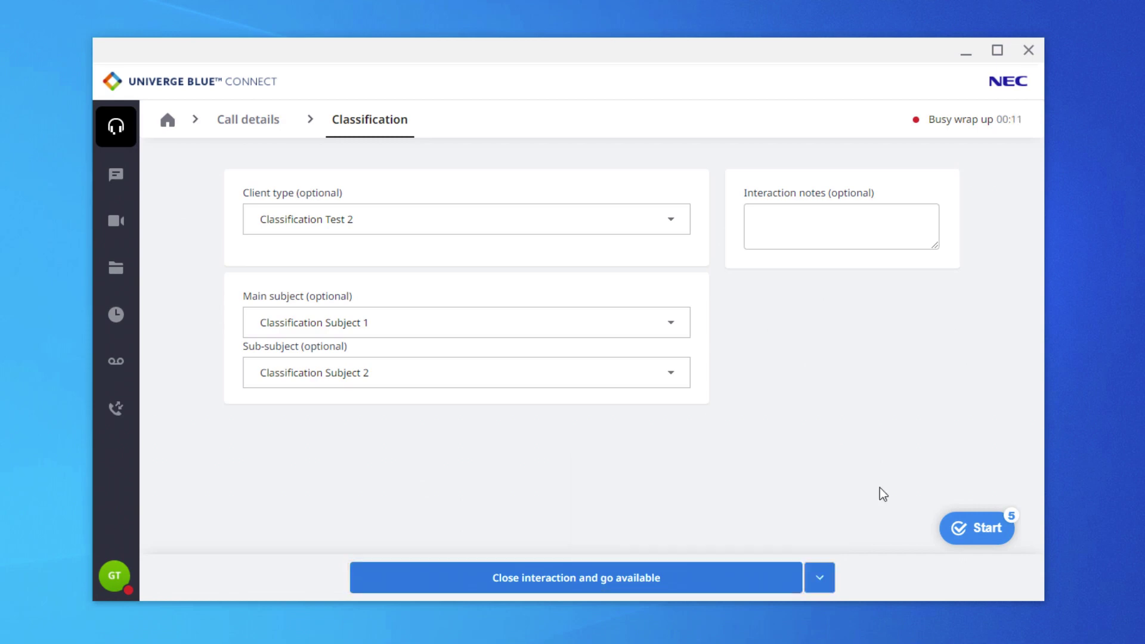
left_click(630, 581)
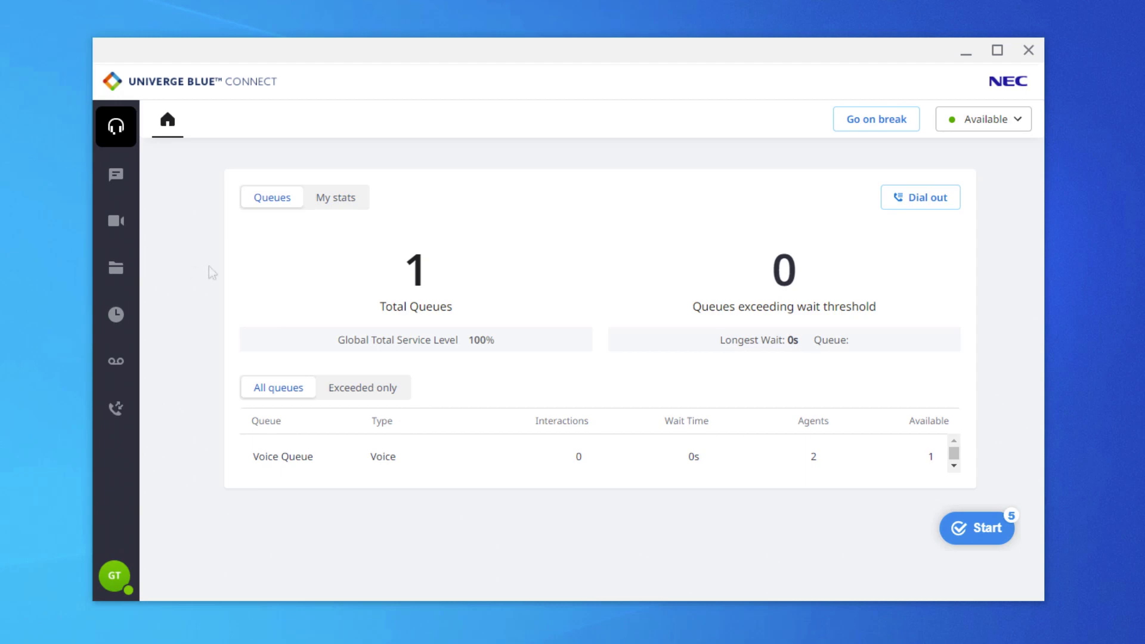
View the recent chat contact's presence and contact details in the chat section
left_click(115, 176)
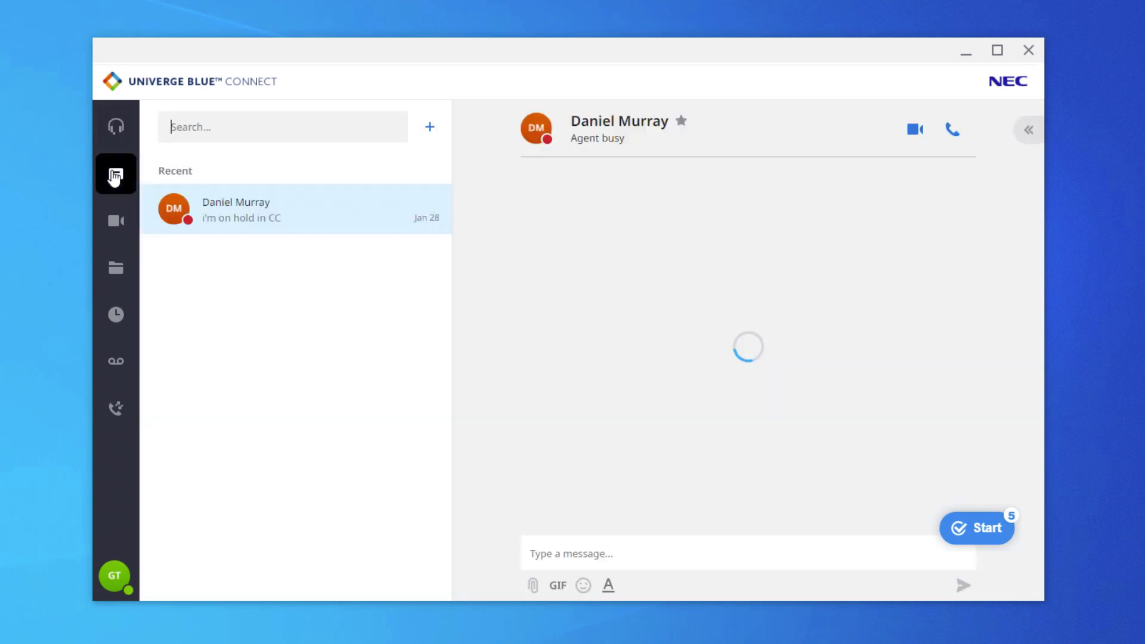
left_click(184, 235)
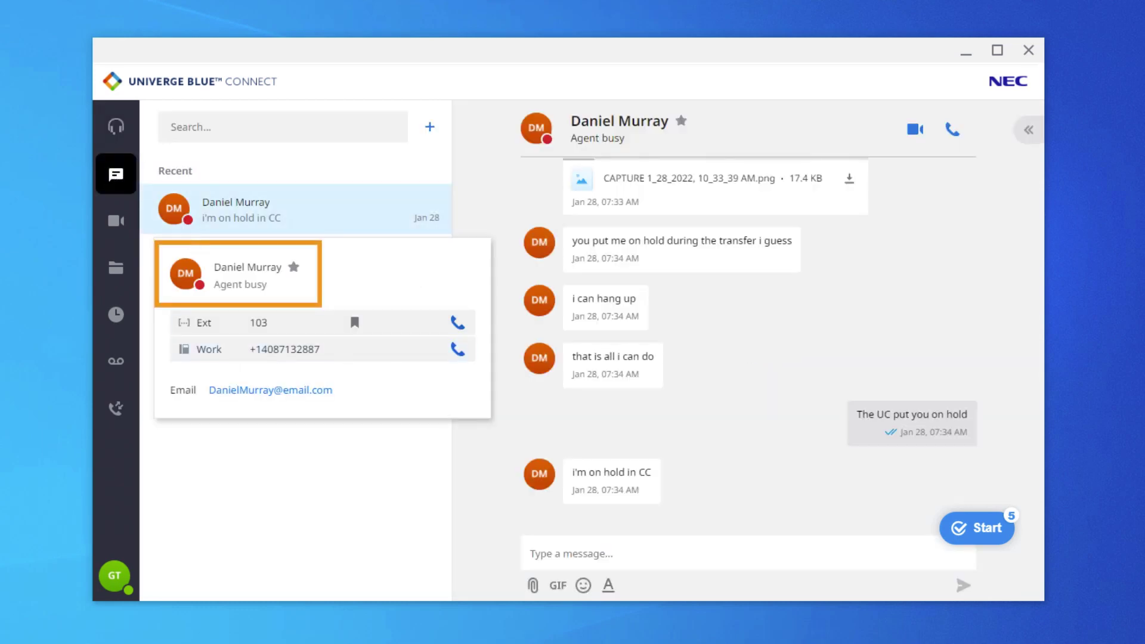
key("Escape")
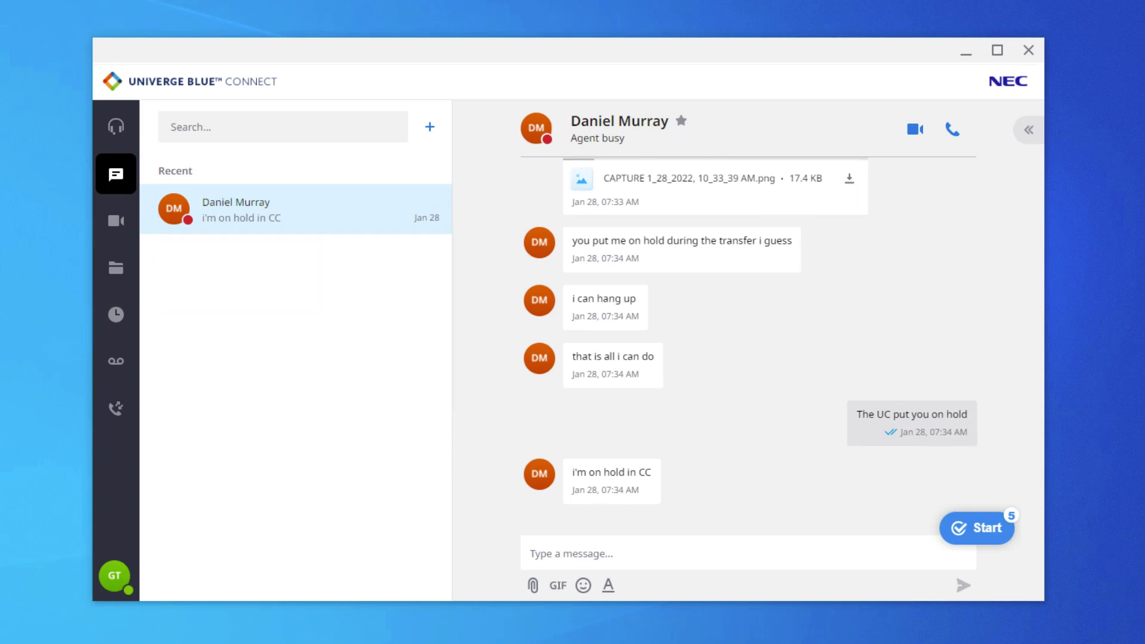
left_click(116, 411)
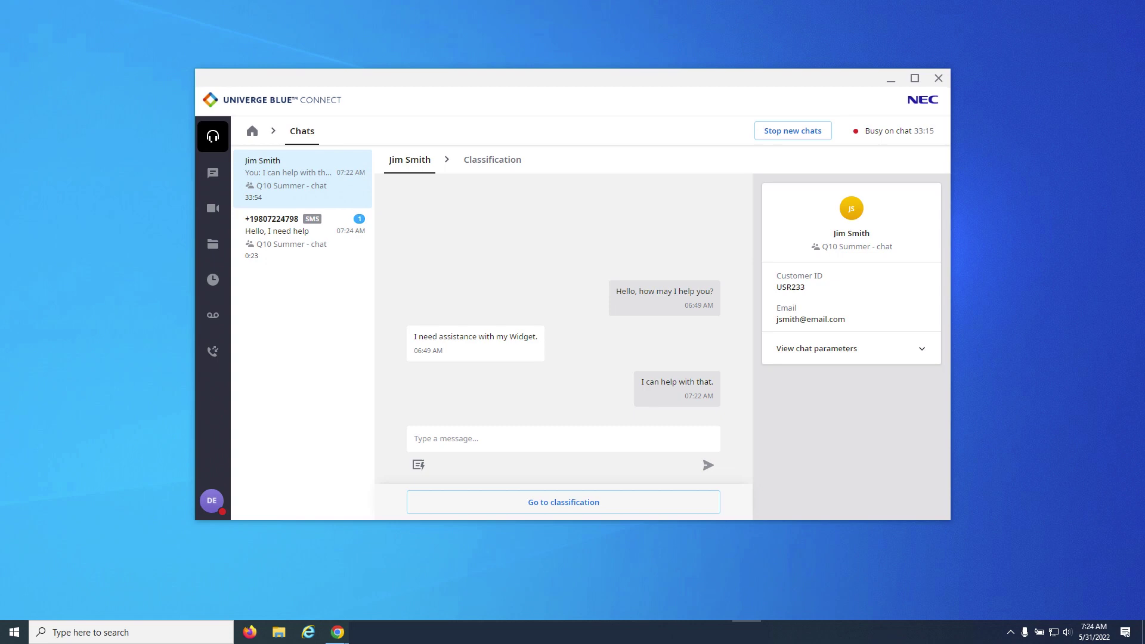
Disable the visual and audio notifications for incoming calls and chats in the application settings and save the changes
left_click(212, 502)
left_click(348, 311)
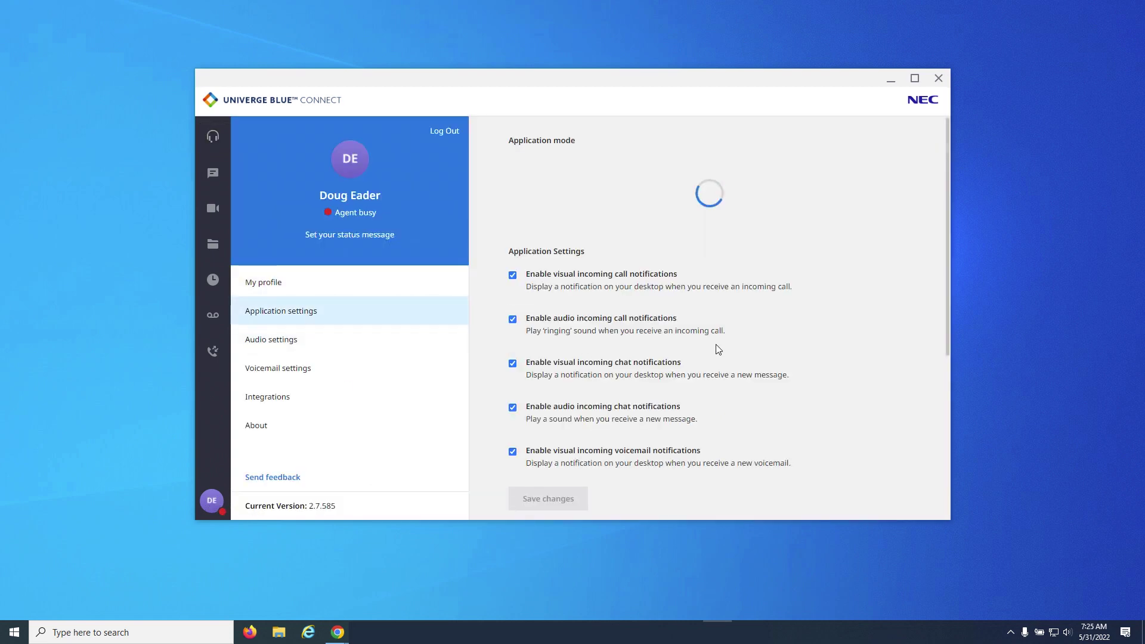
left_click(512, 255)
left_click(512, 299)
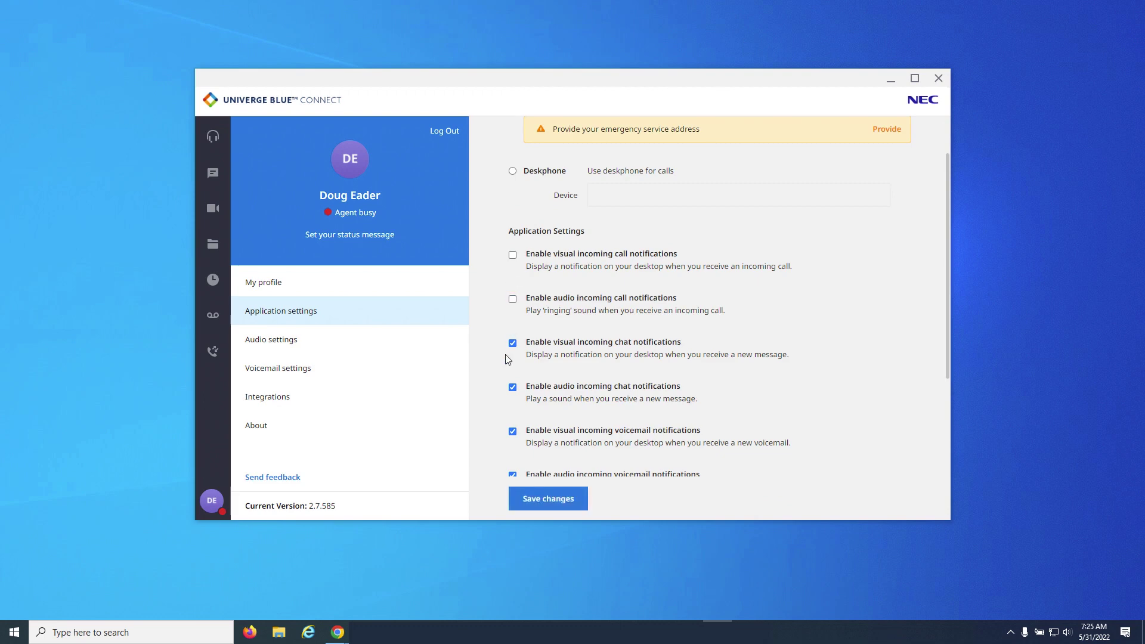
left_click(512, 343)
left_click(512, 388)
left_click(540, 499)
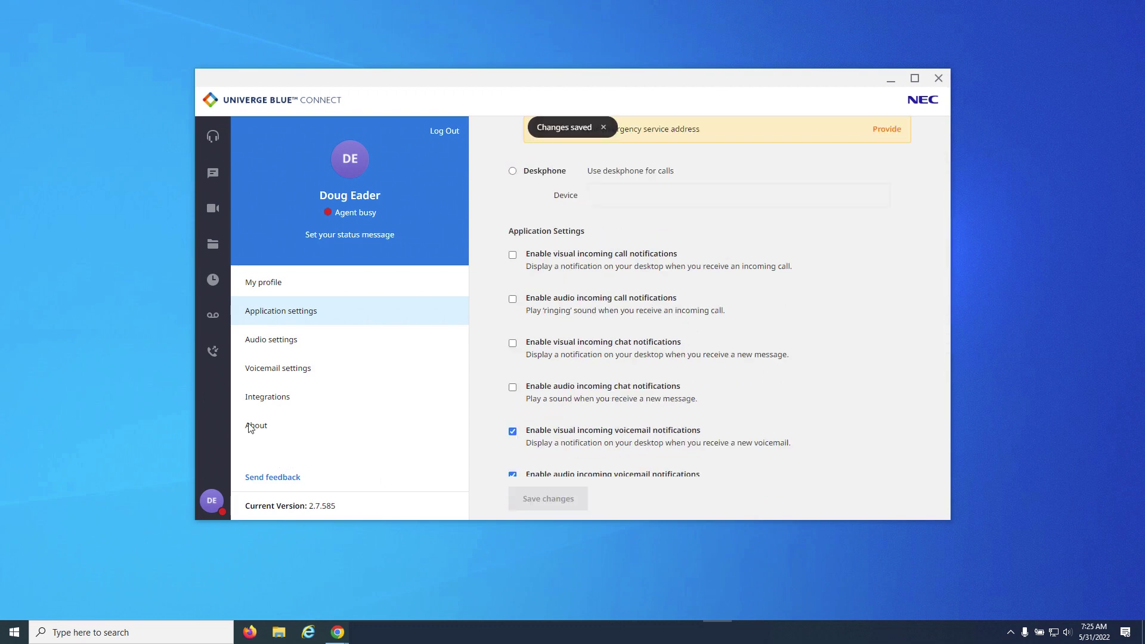
Open the waiting SMS chat in the contact center and reply to the customer with "Hello!"
left_click(213, 136)
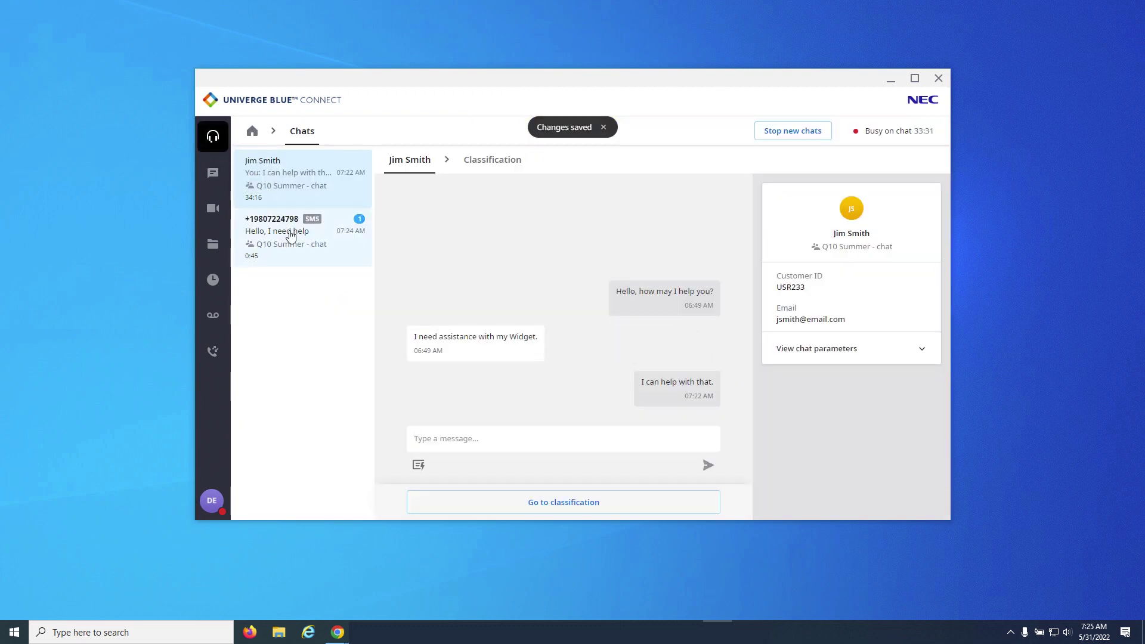
left_click(325, 259)
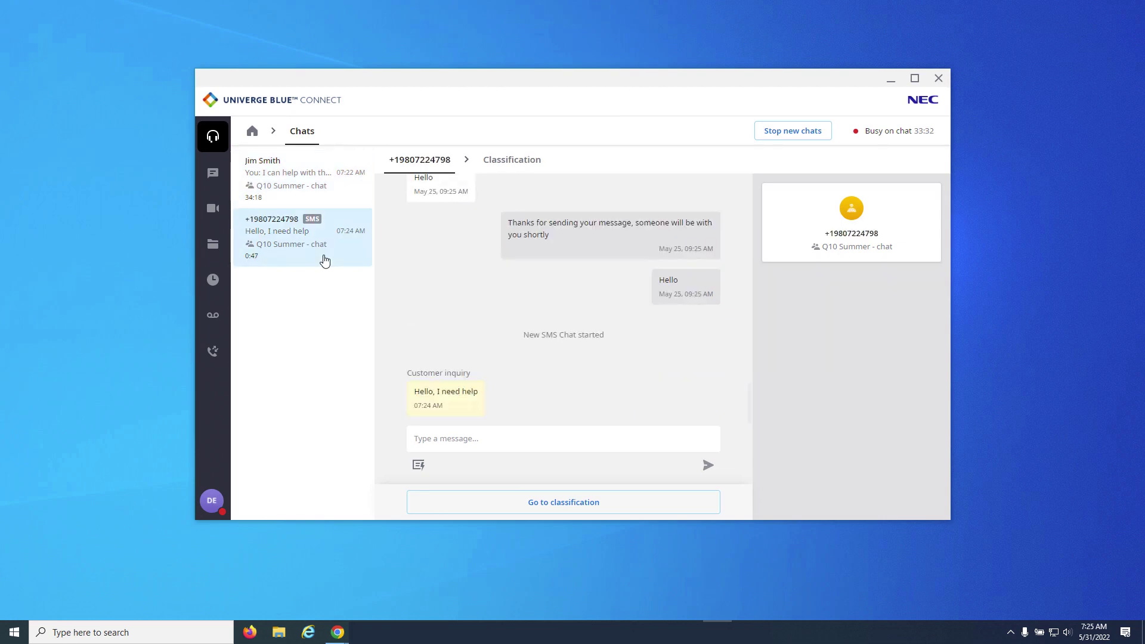
left_click(497, 436)
type("Hello!")
key("Return")
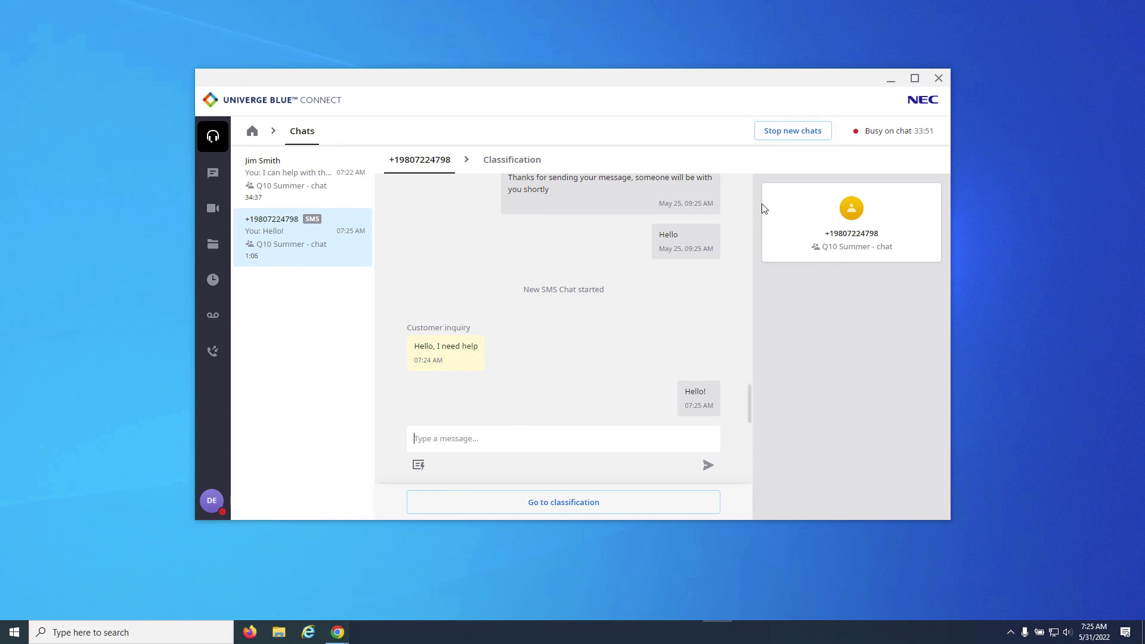
Stop new chats from coming in and allow them again
left_click(786, 141)
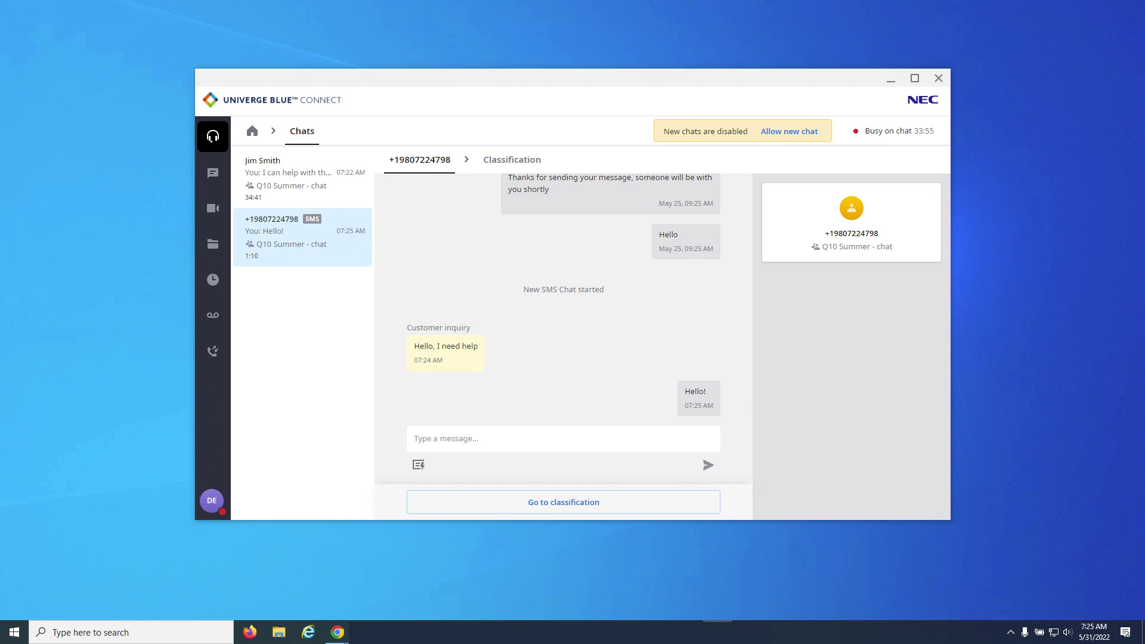
left_click(786, 134)
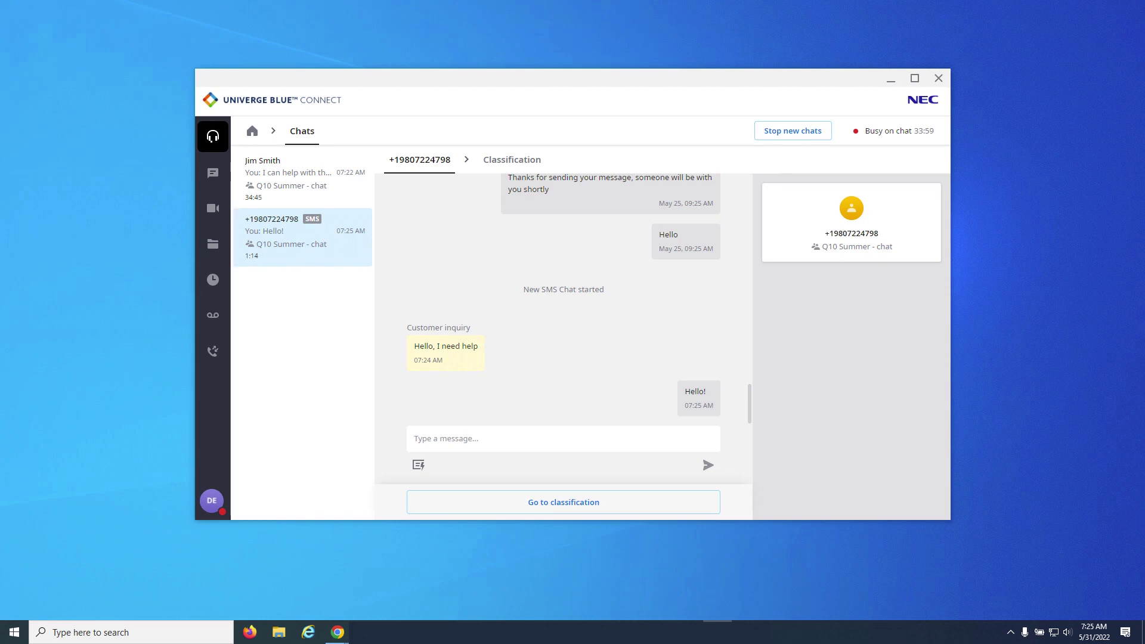
Compare the web chat and the SMS chat, and review the earlier message history of the SMS conversation
left_click(350, 199)
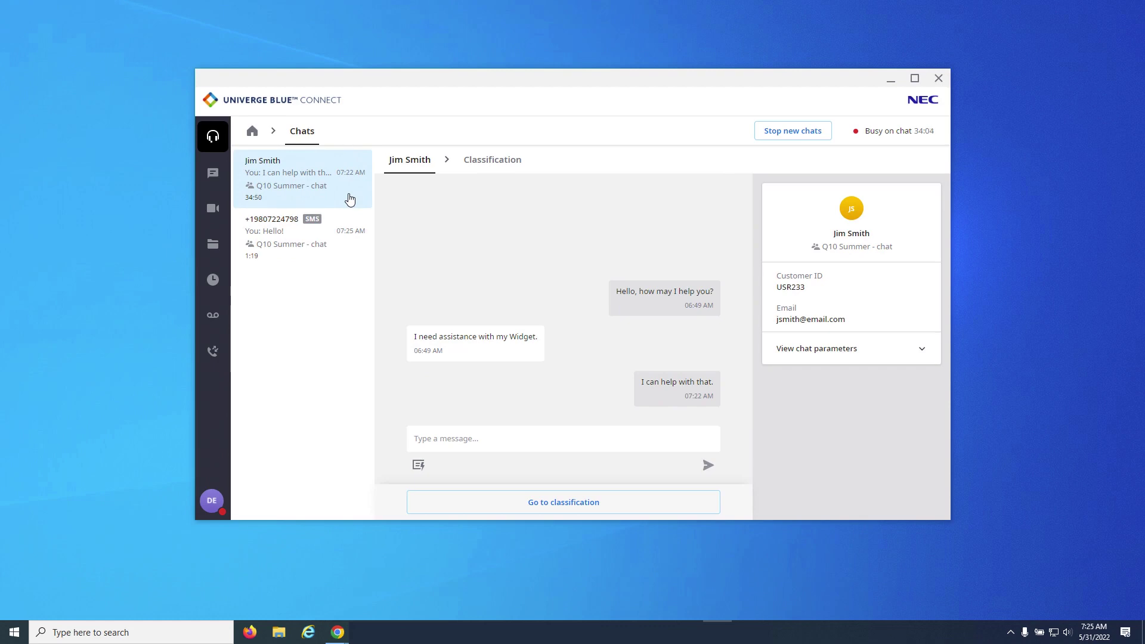
left_click(336, 255)
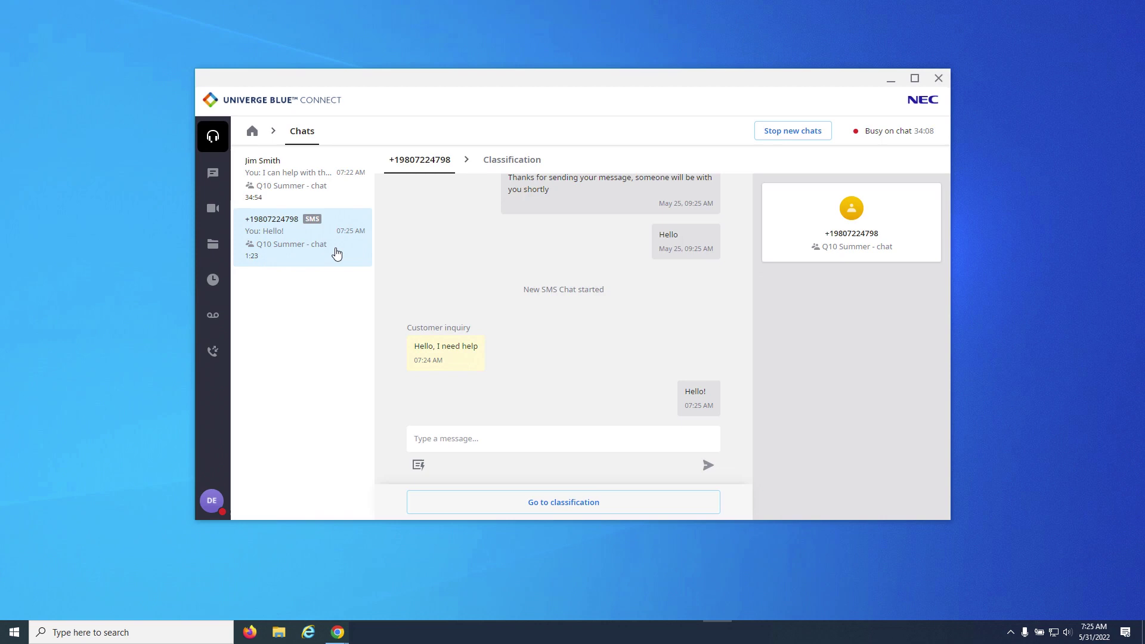
left_click(330, 197)
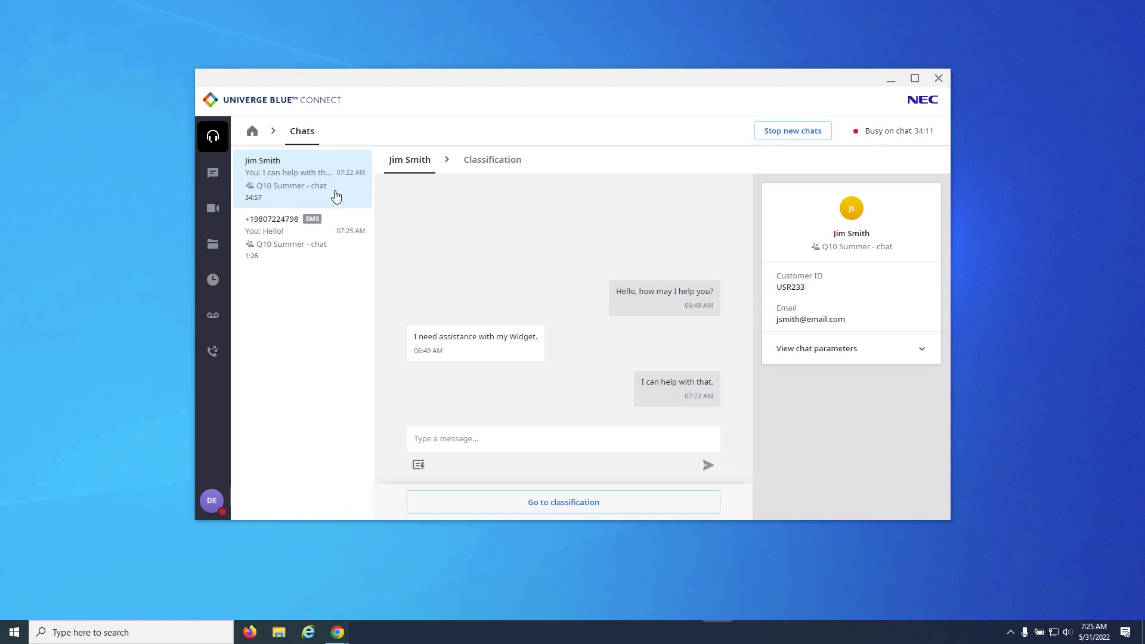
left_click(337, 244)
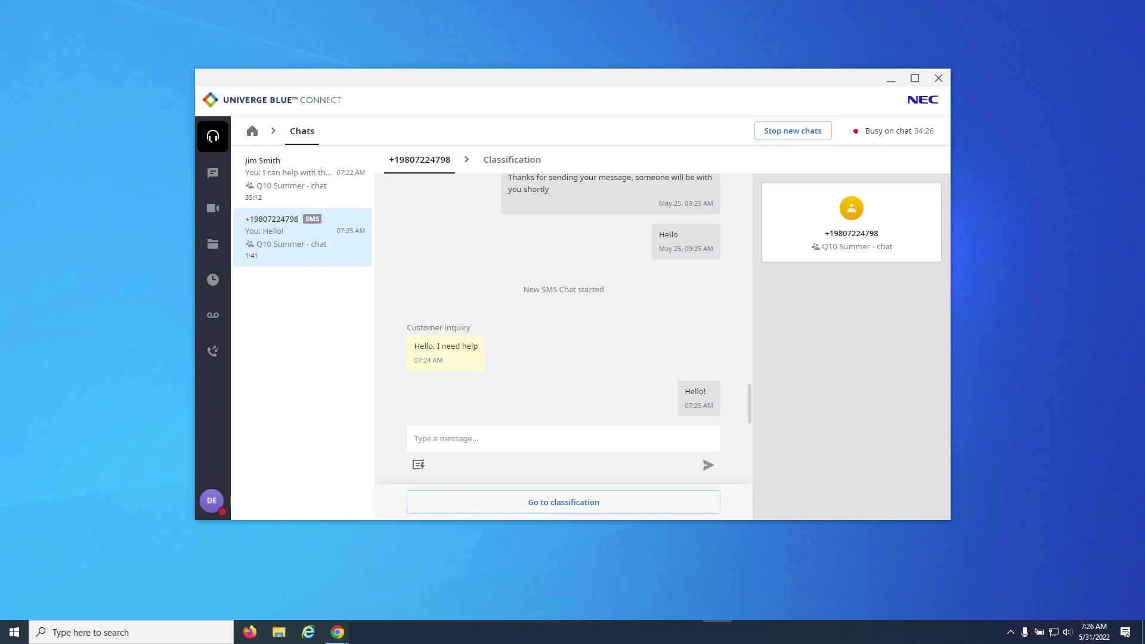
scroll(564, 298, "up", 10)
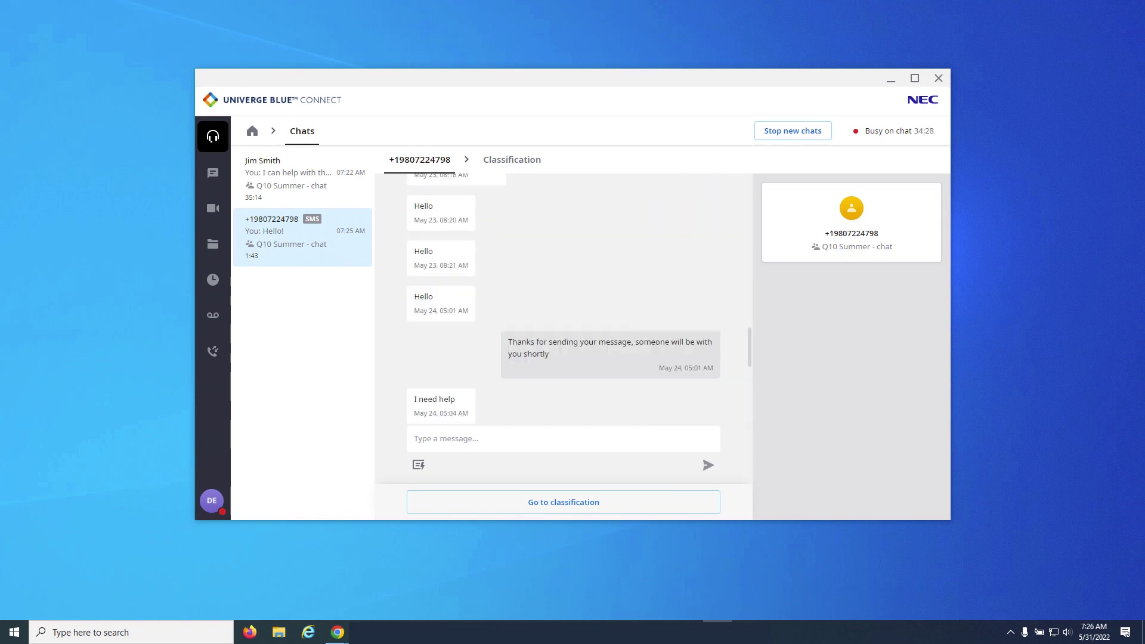
scroll(563, 298, "down", 10)
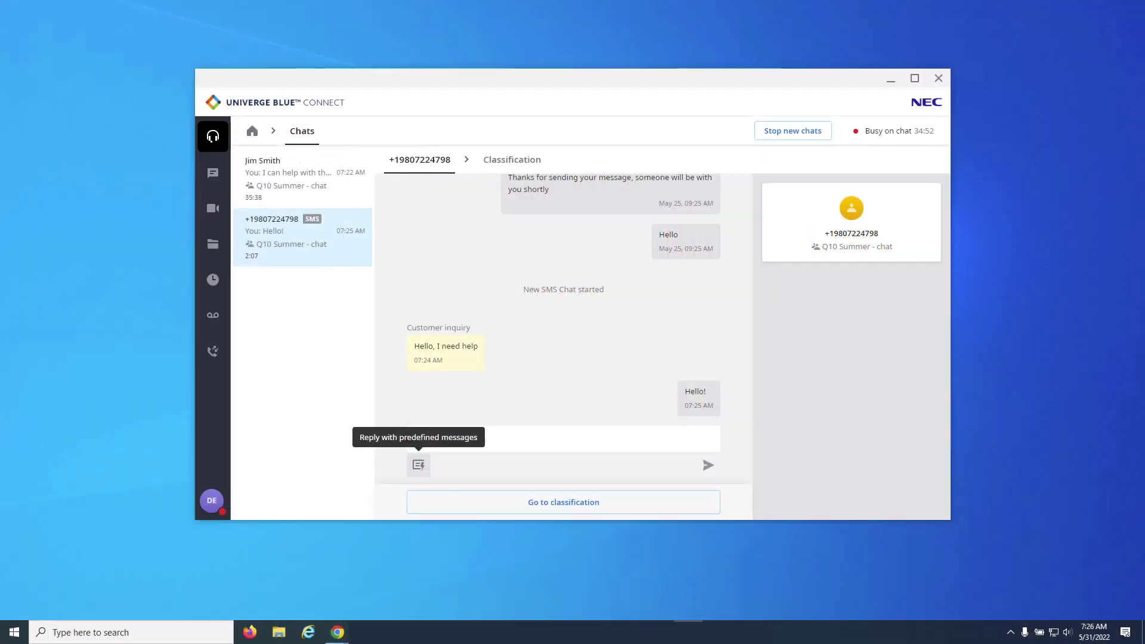
Check the predefined message replies for the SMS chat and view the customer details of the web chat
left_click(418, 465)
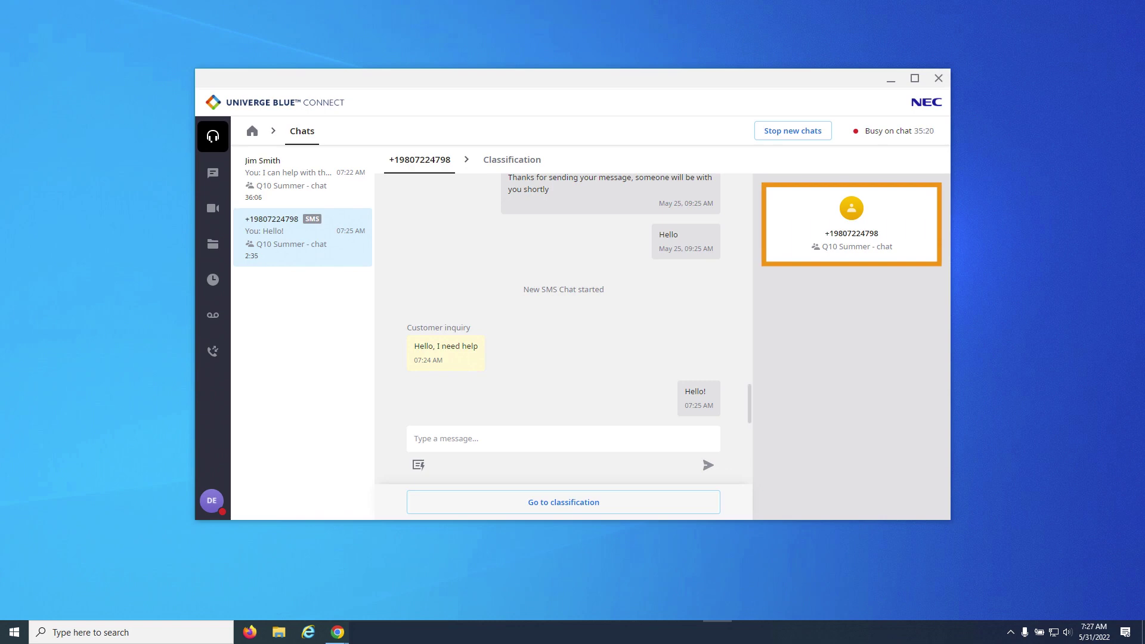
left_click(305, 178)
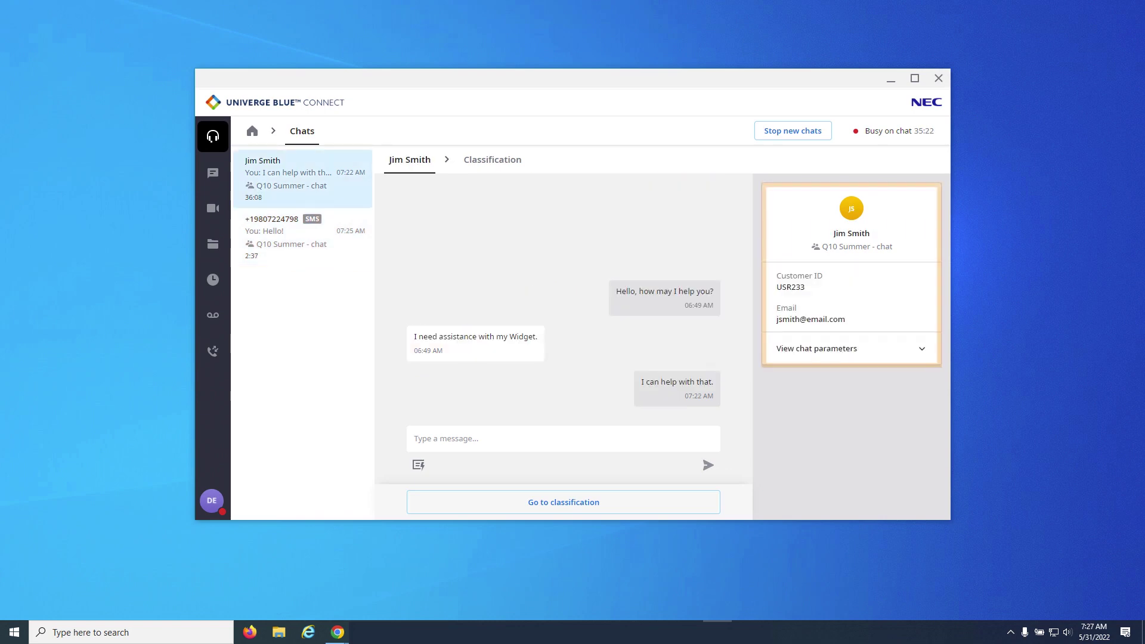